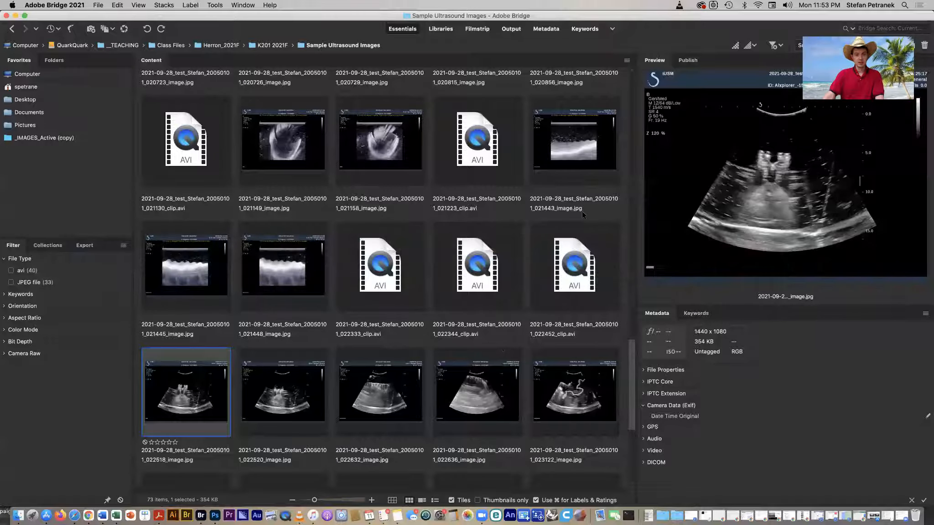
- Compare the ultrasound image thumbnails, selecting the 021443, 021445 and 021448 images in turn and together
{"action": "left_click", "coordinate": [562, 148]}
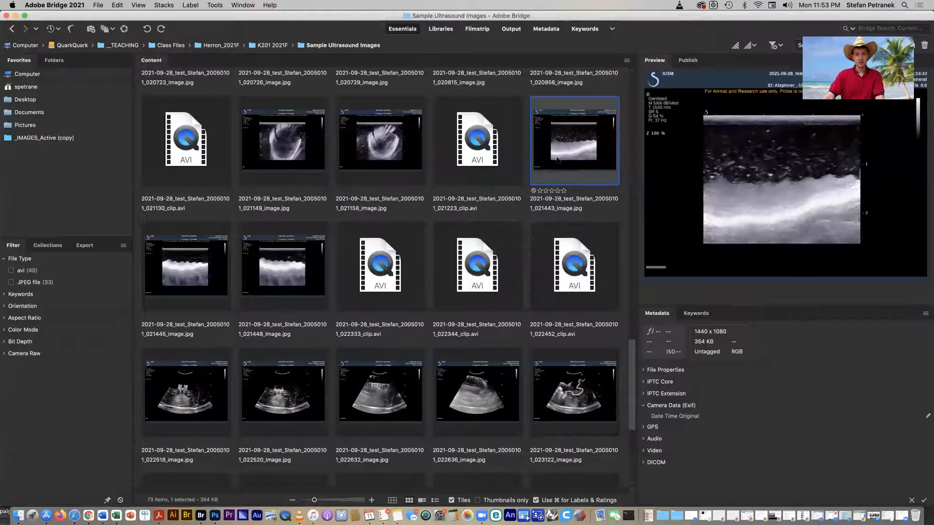
{"action": "left_click", "coordinate": [204, 262]}
{"action": "key", "text": "Right"}
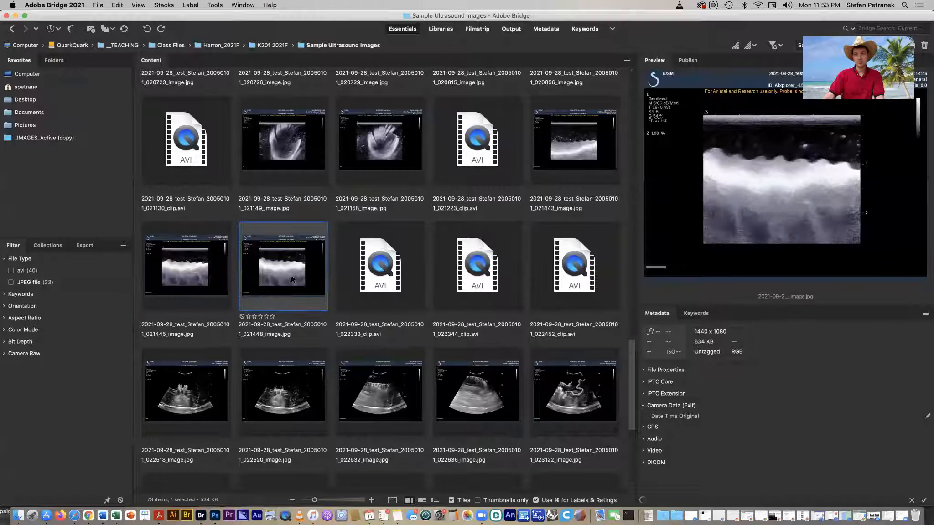
{"action": "left_click", "coordinate": [580, 140]}
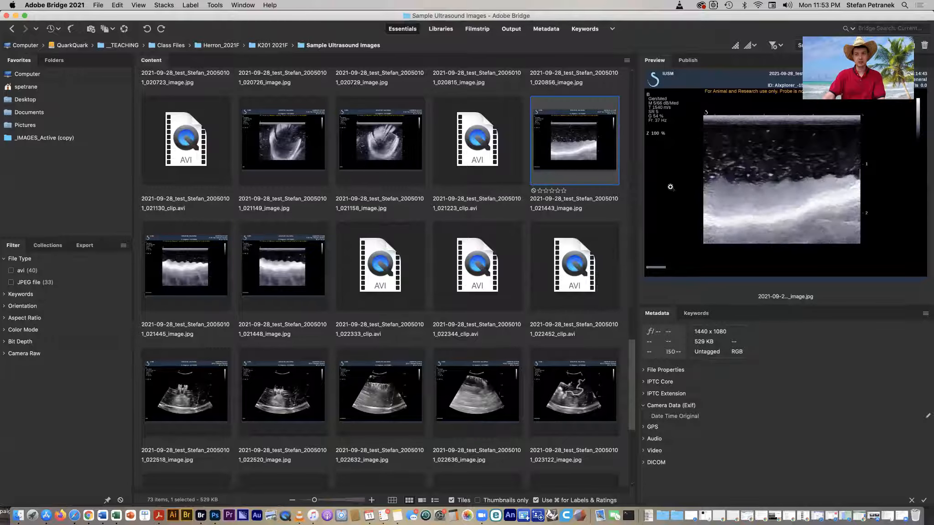
{"action": "left_click", "coordinate": [181, 280]}
{"action": "left_click", "coordinate": [579, 155]}
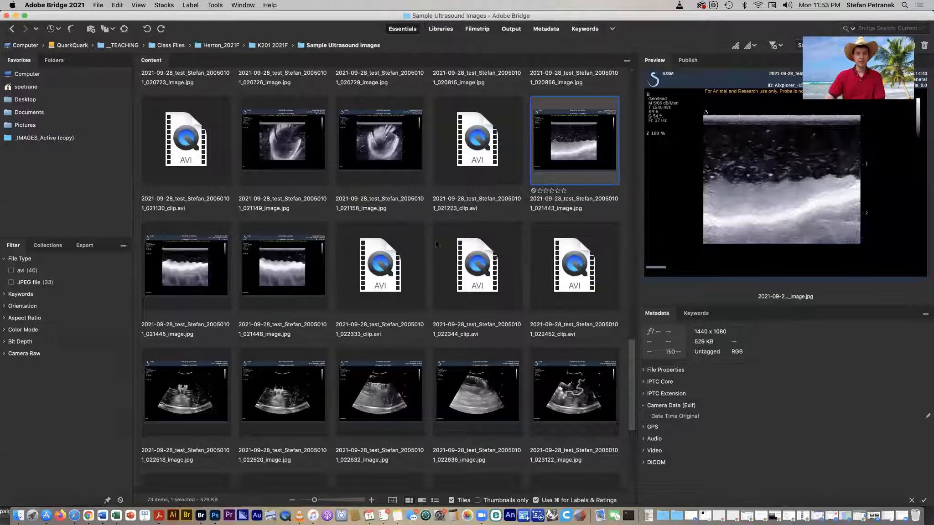
{"action": "left_click", "coordinate": [285, 272], "text": "shift"}
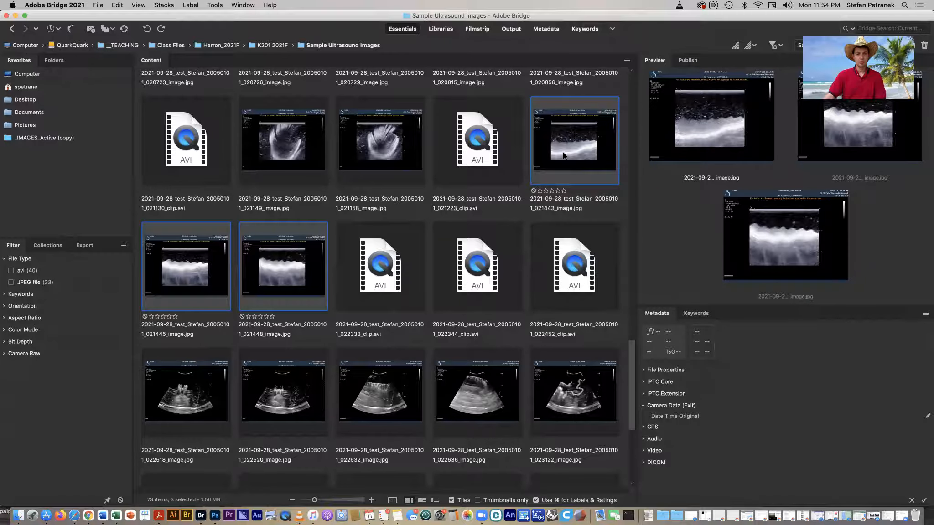
{"action": "left_click", "coordinate": [564, 154]}
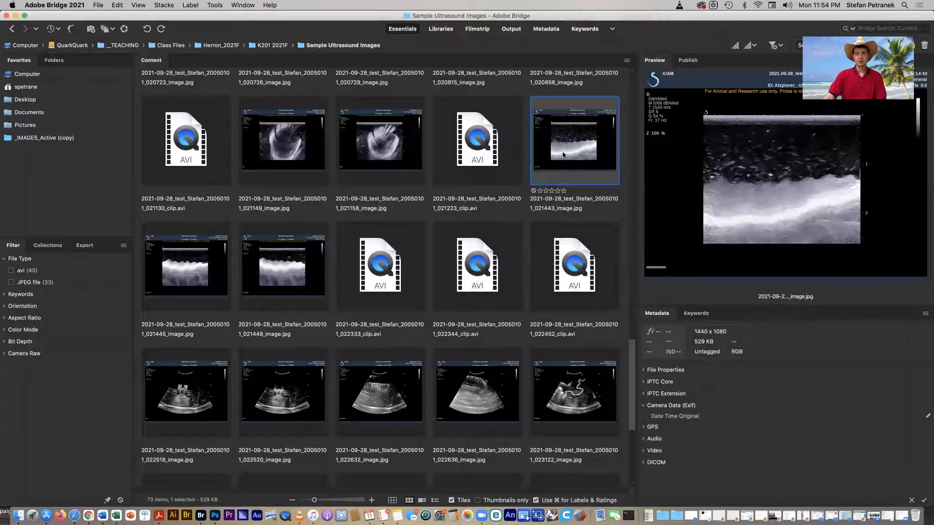
- Open the 021443 image in Photoshop and crop it to the ultrasound scan area
{"action": "double_click", "coordinate": [564, 155]}
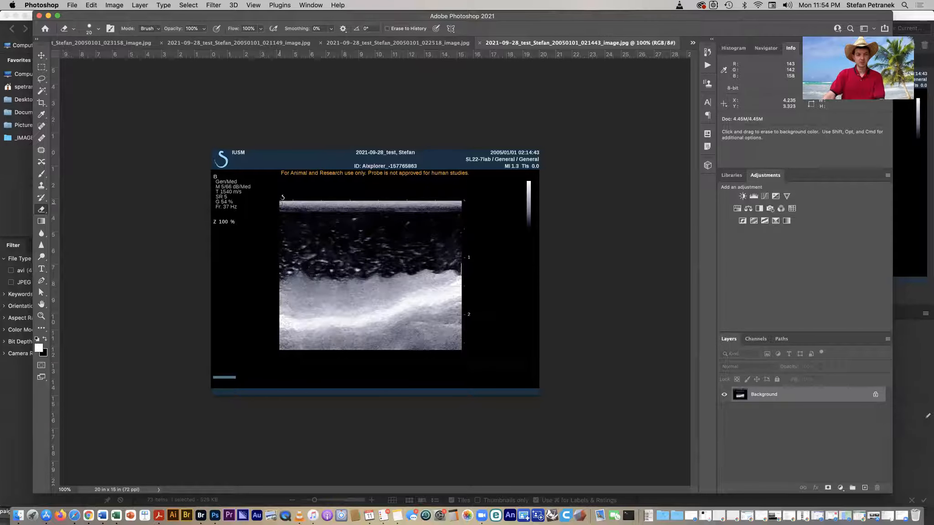
{"action": "key", "text": "c"}
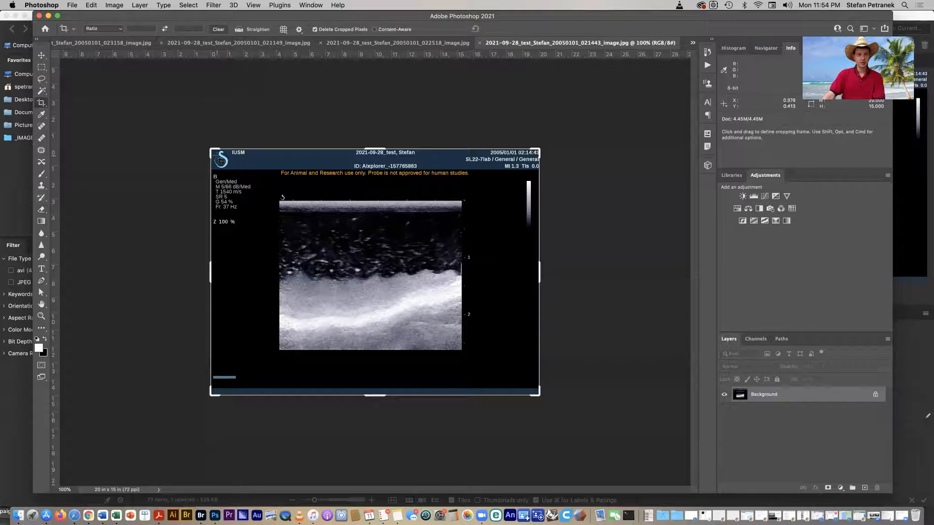
{"action": "left_click_drag", "start_coordinate": [221, 161], "coordinate": [246, 176]}
{"action": "left_click_drag", "start_coordinate": [502, 369], "coordinate": [463, 347]}
{"action": "key", "text": "Return"}
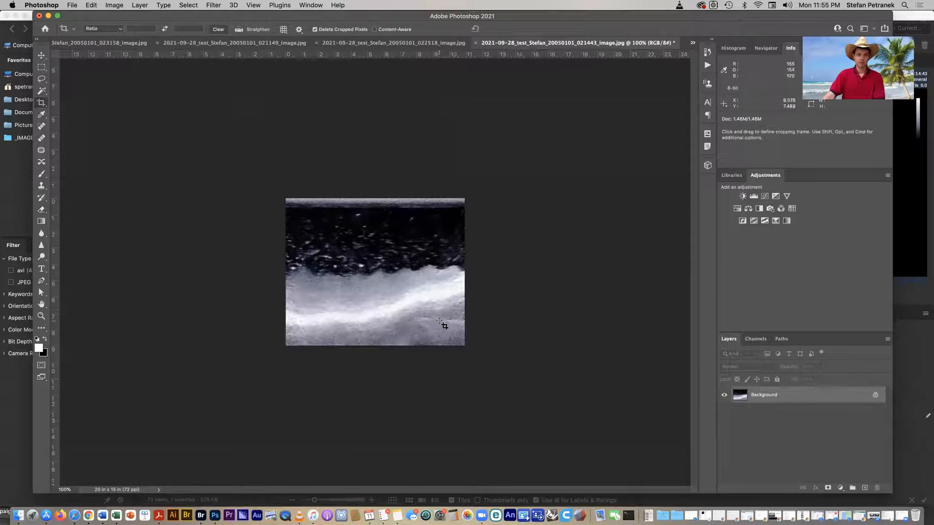
- Open the 021445 and 021448 images from Bridge and crop 021448 to the same ultrasound scan area
{"action": "left_click", "coordinate": [240, 29]}
{"action": "key", "text": "super+Tab"}
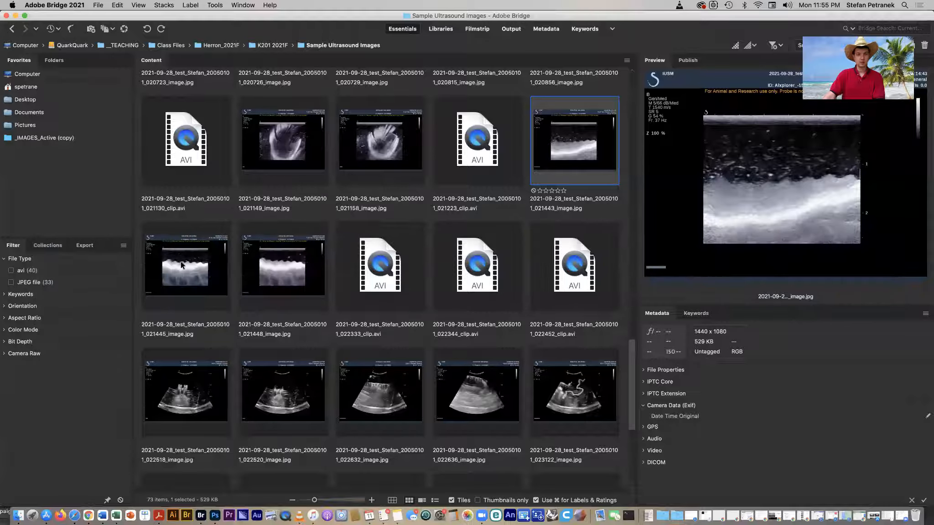
{"action": "left_click", "coordinate": [182, 265]}
{"action": "left_click", "coordinate": [283, 276], "text": "shift"}
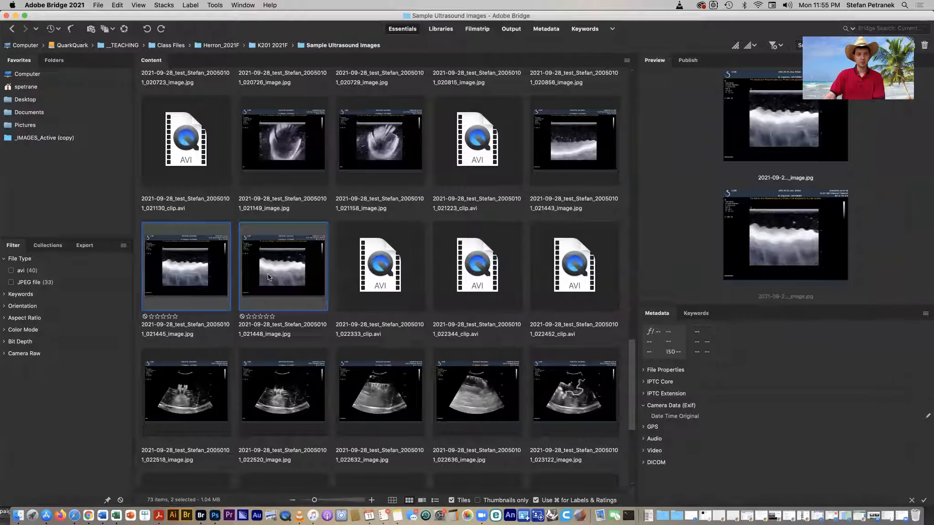
{"action": "double_click", "coordinate": [268, 275]}
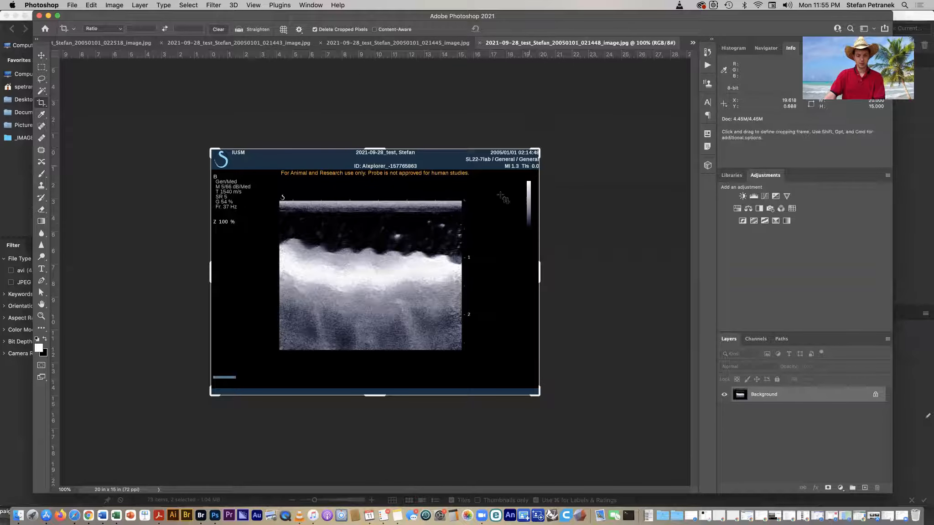
{"action": "left_click_drag", "start_coordinate": [279, 200], "coordinate": [462, 350]}
{"action": "key", "text": "Return"}
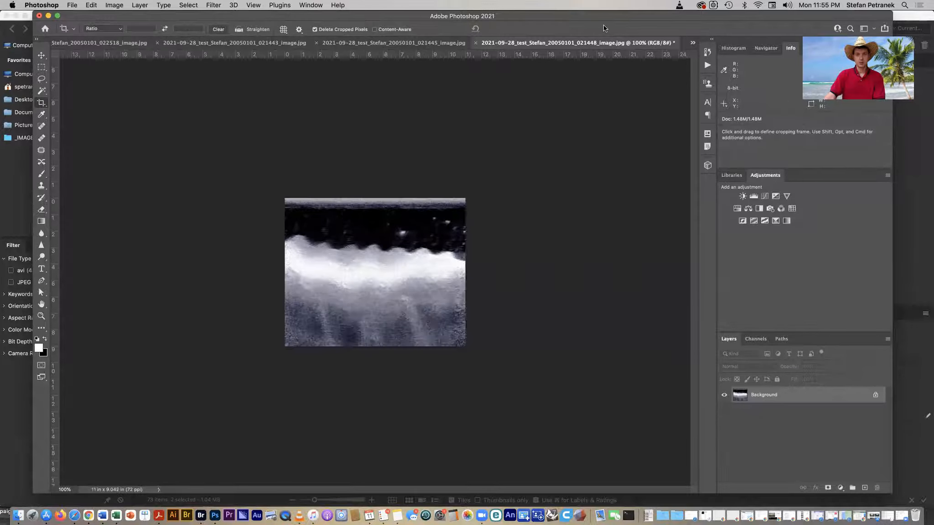
- Crop the 021445 image to the ultrasound scan area
{"action": "left_click", "coordinate": [458, 45]}
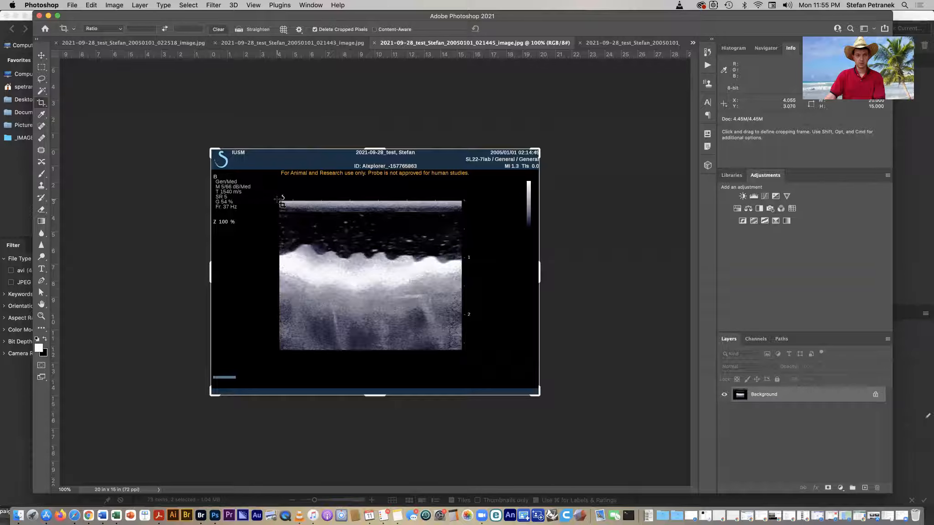
{"action": "left_click_drag", "start_coordinate": [280, 202], "coordinate": [461, 351]}
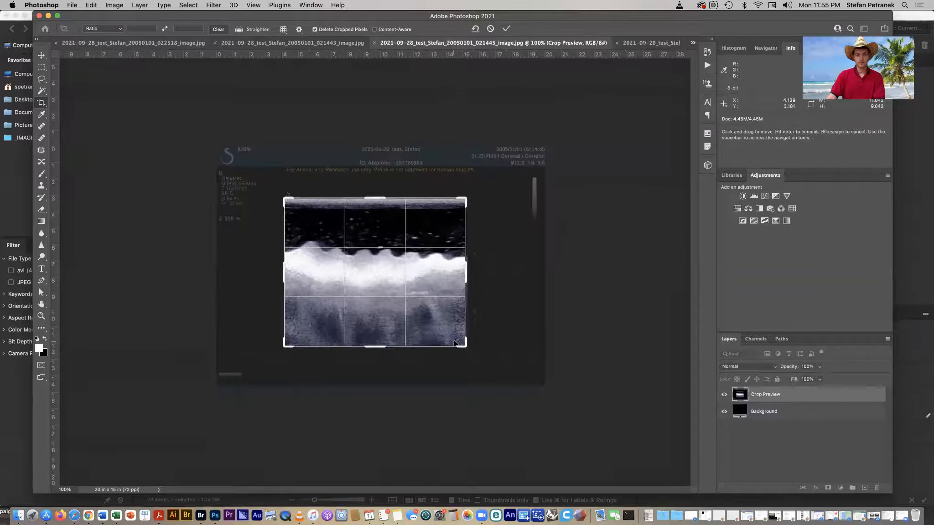
{"action": "key", "text": "Return"}
- Compare the three cropped images by switching between their document tabs
{"action": "left_click", "coordinate": [597, 43]}
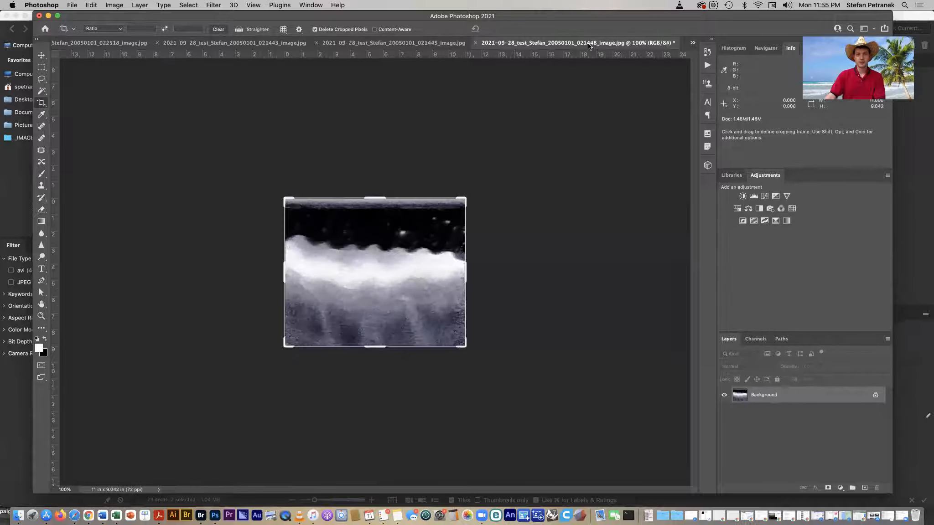
{"action": "left_click", "coordinate": [398, 44]}
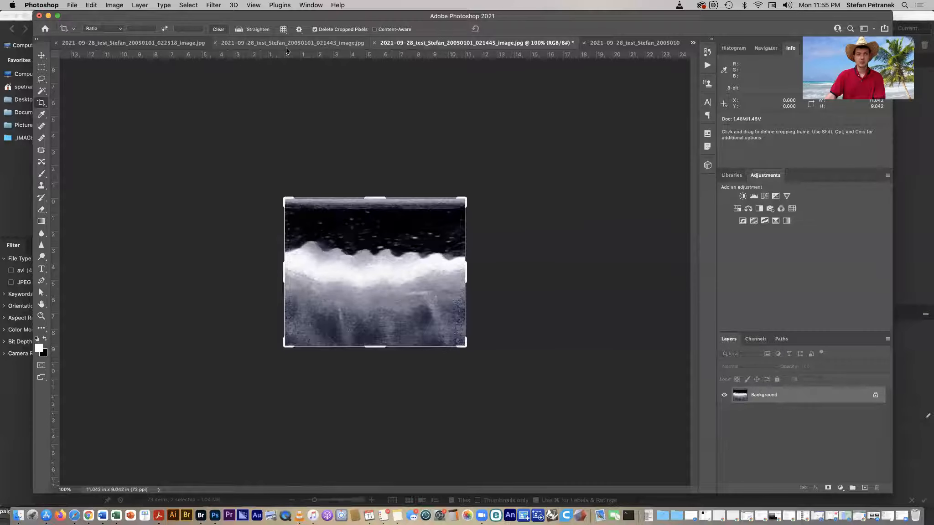
{"action": "left_click", "coordinate": [261, 45]}
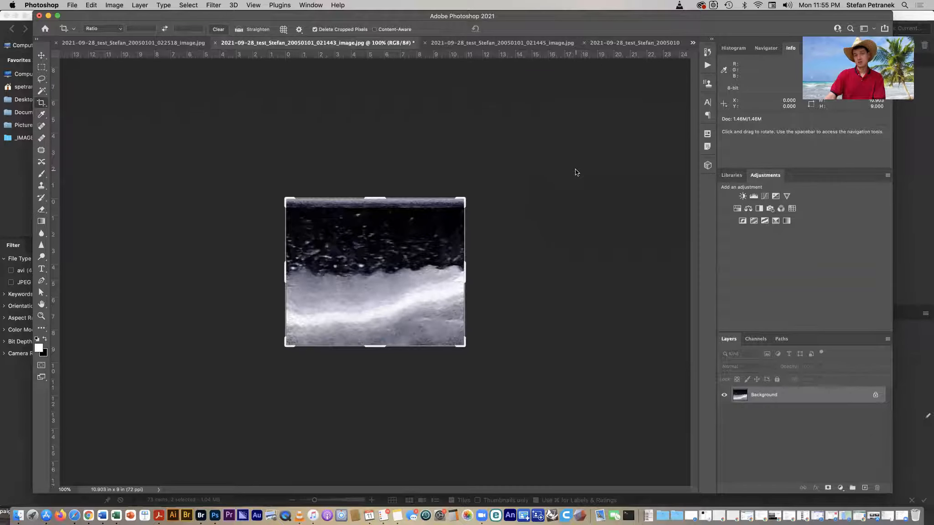
{"action": "left_click", "coordinate": [537, 311]}
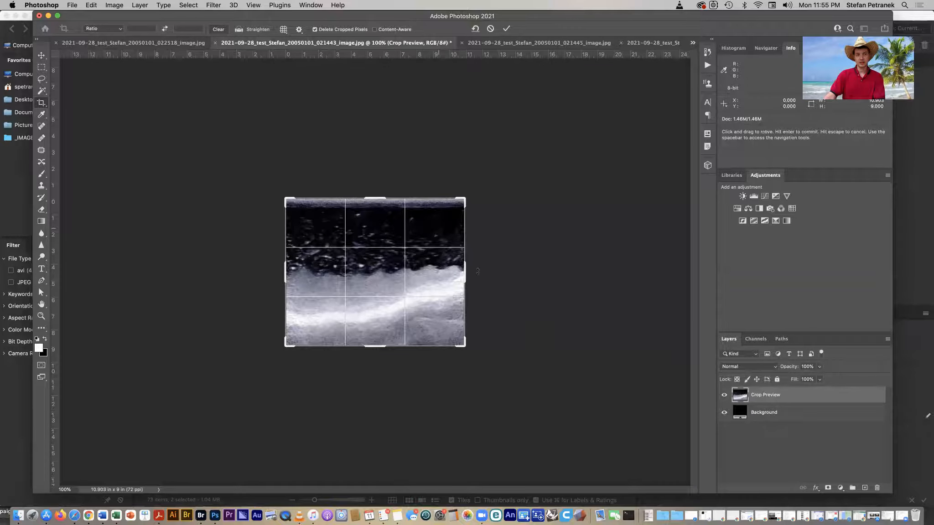
{"action": "key", "text": "Return"}
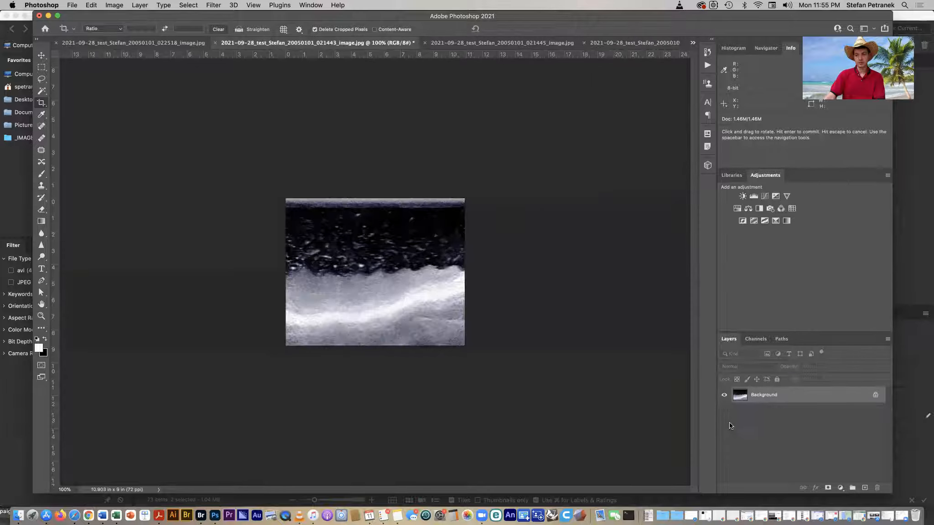
{"action": "mouse_move", "coordinate": [634, 43]}
{"action": "left_mouse_down"}
{"action": "mouse_move", "coordinate": [548, 181]}
{"action": "mouse_move", "coordinate": [397, 255]}
{"action": "mouse_move", "coordinate": [515, 110]}
{"action": "mouse_move", "coordinate": [621, 51]}
{"action": "left_mouse_up"}
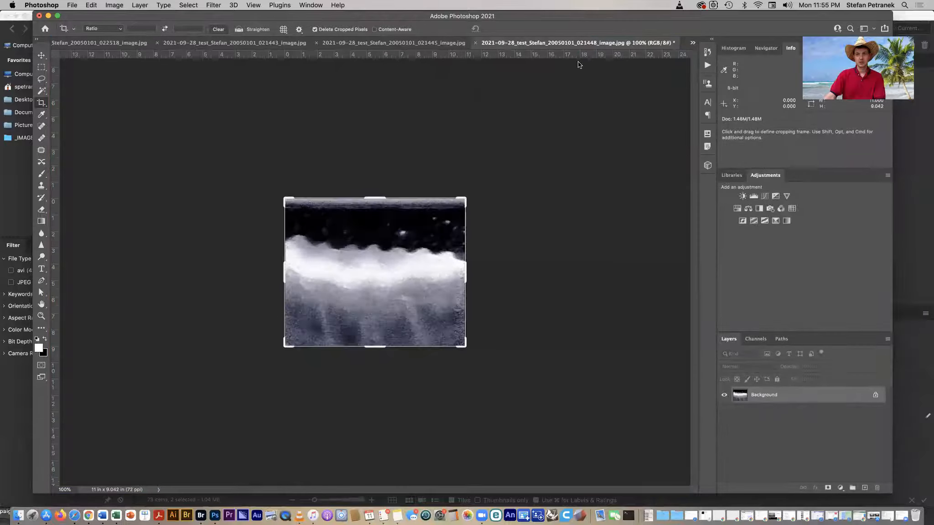
{"action": "left_click", "coordinate": [334, 43]}
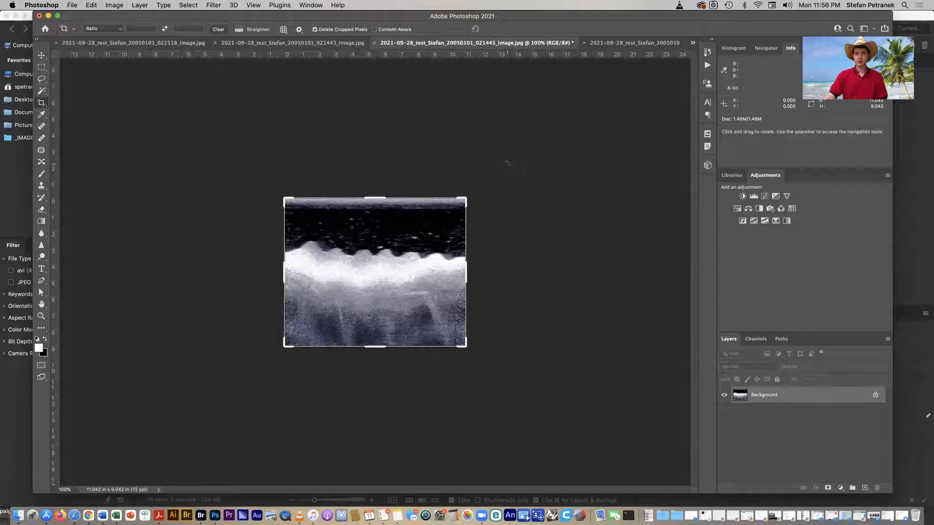
{"action": "left_click", "coordinate": [72, 5]}
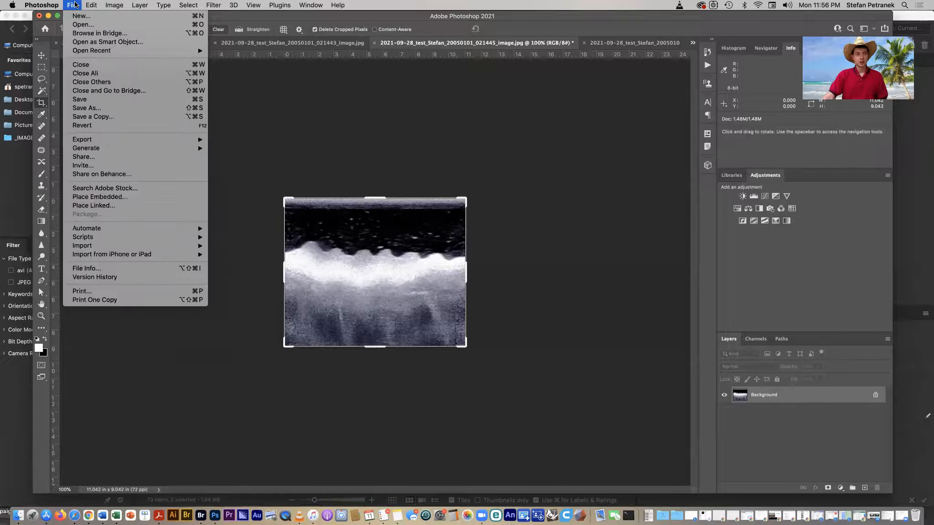
{"action": "left_click", "coordinate": [300, 98]}
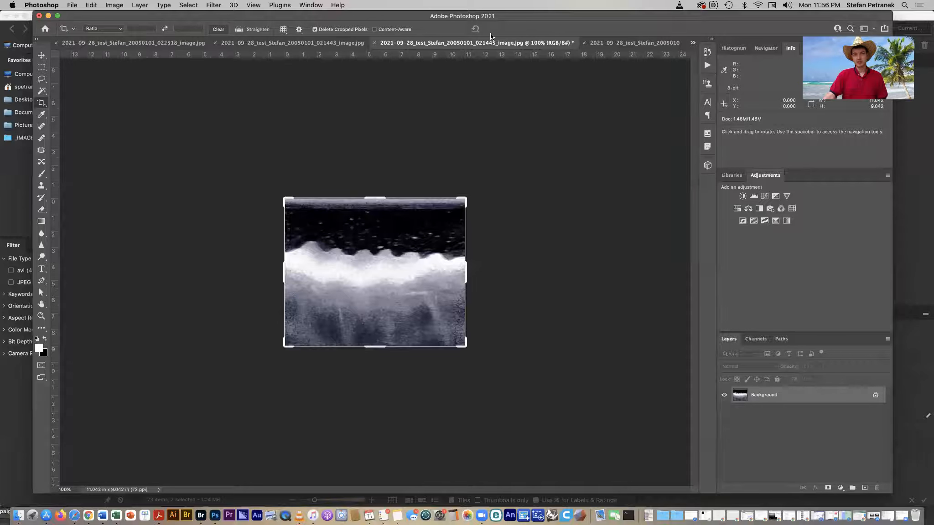
{"action": "right_click", "coordinate": [773, 396]}
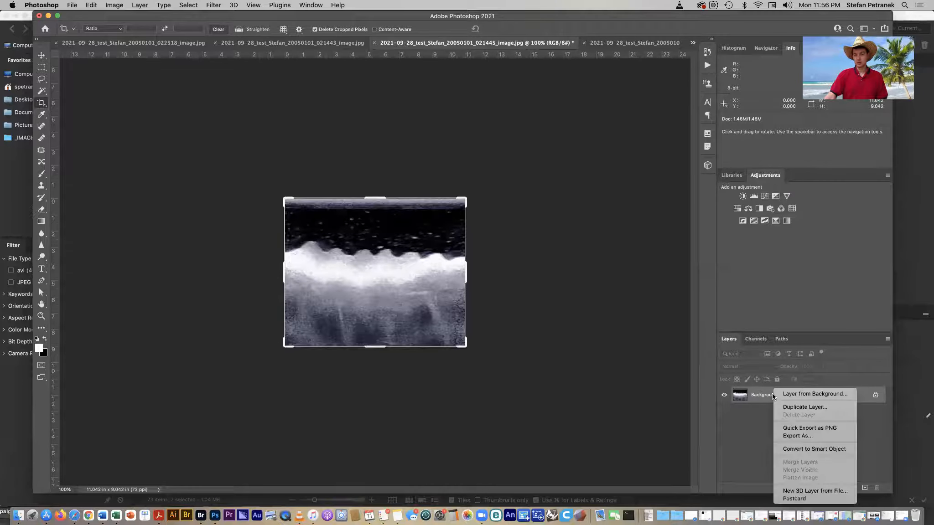
{"action": "left_click", "coordinate": [785, 407]}
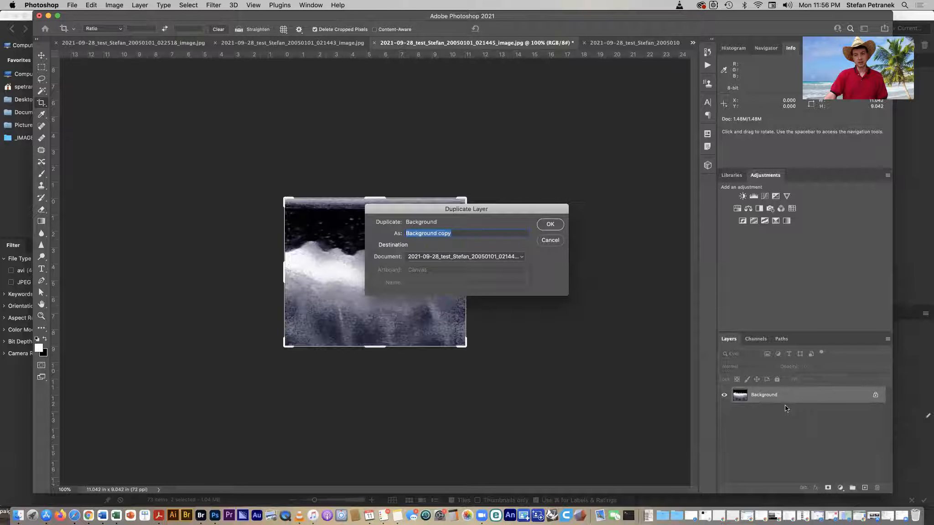
{"action": "left_click", "coordinate": [448, 256]}
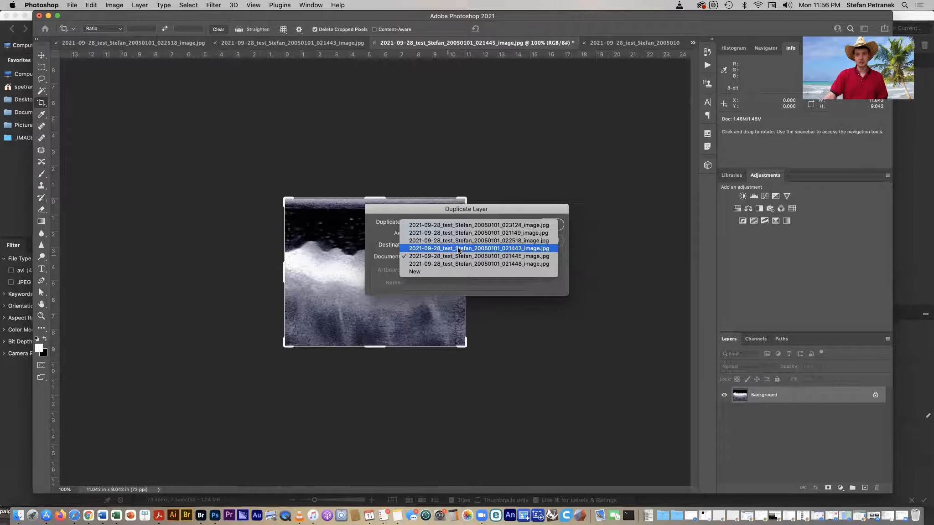
{"action": "left_click", "coordinate": [620, 263]}
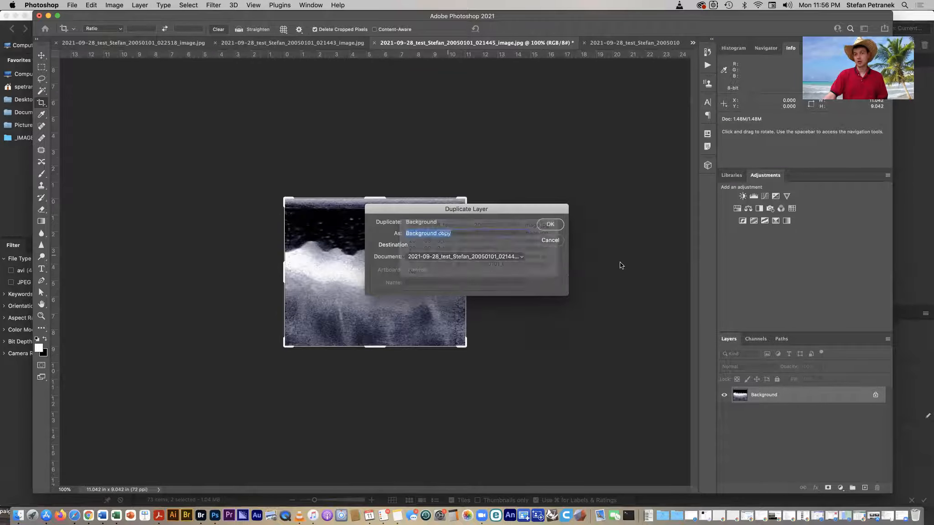
{"action": "left_click", "coordinate": [548, 242]}
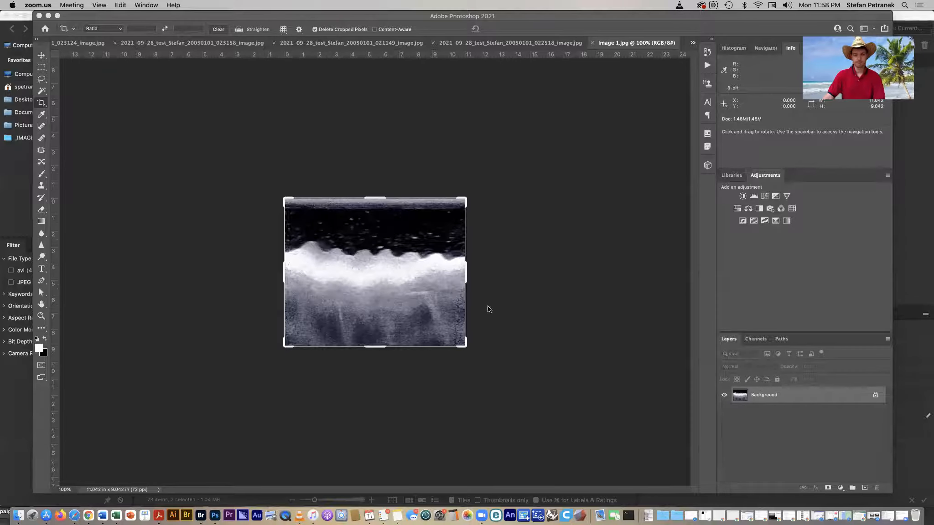
{"action": "left_click", "coordinate": [508, 307]}
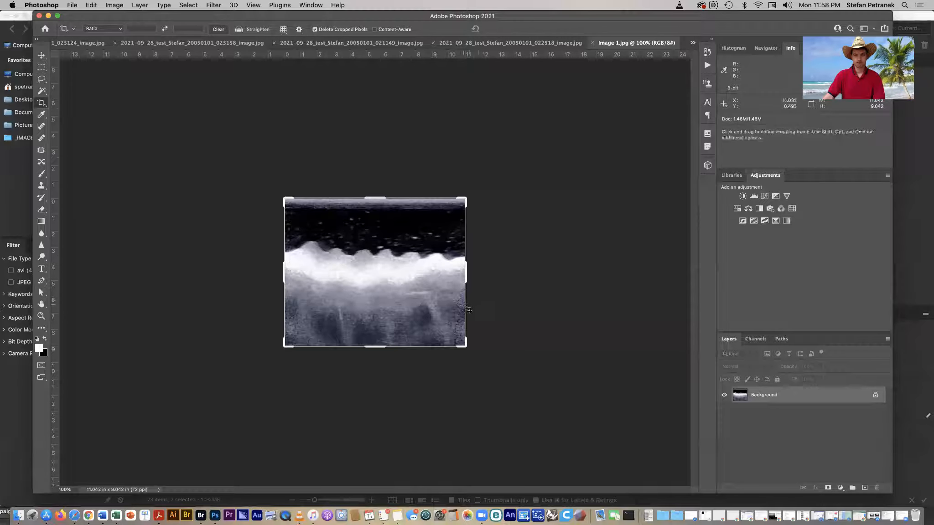
{"action": "key", "text": "v"}
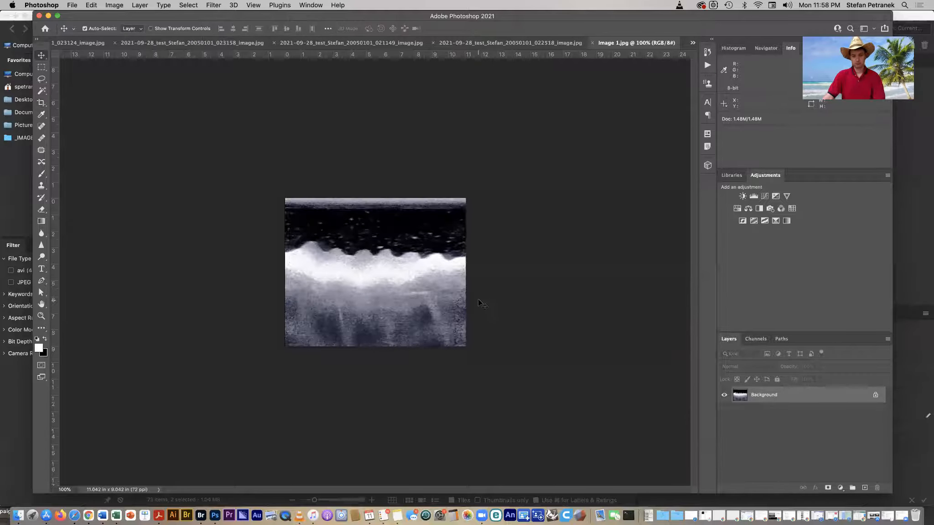
{"action": "key", "text": "super+equal"}
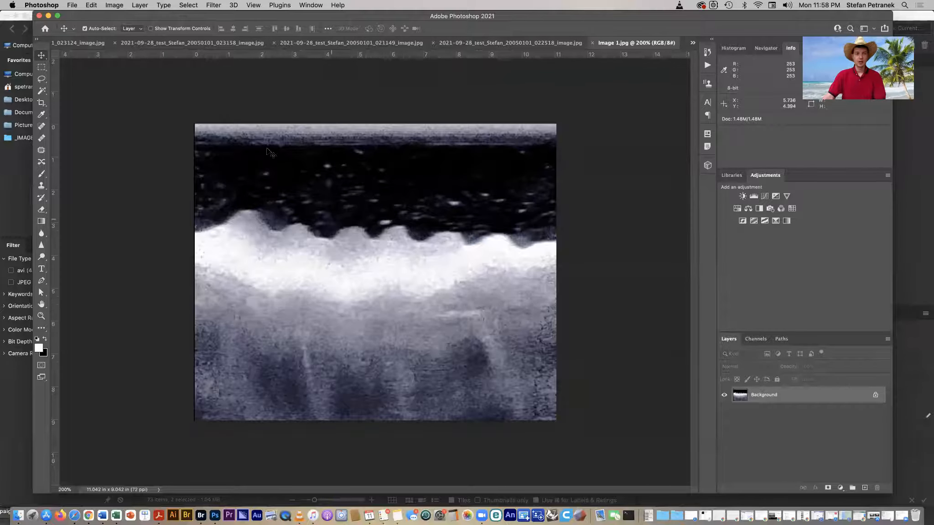
- Try to place Image 1.jpg from the Desktop into the document as an embedded file
{"action": "left_click", "coordinate": [73, 5]}
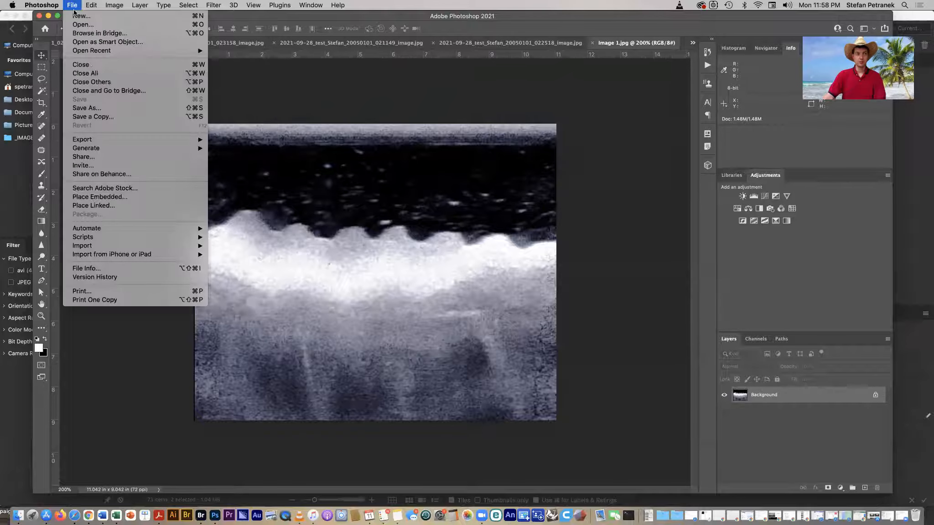
{"action": "left_click", "coordinate": [99, 197]}
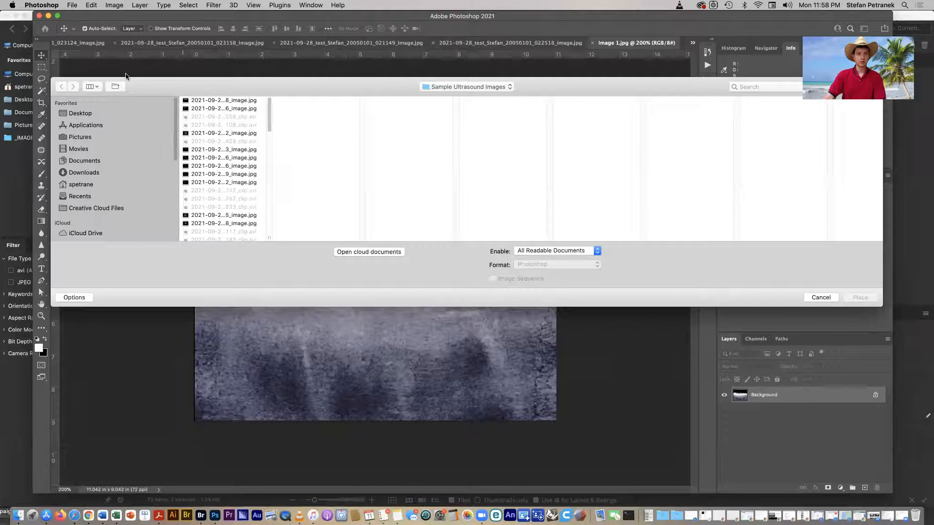
{"action": "left_click", "coordinate": [92, 116]}
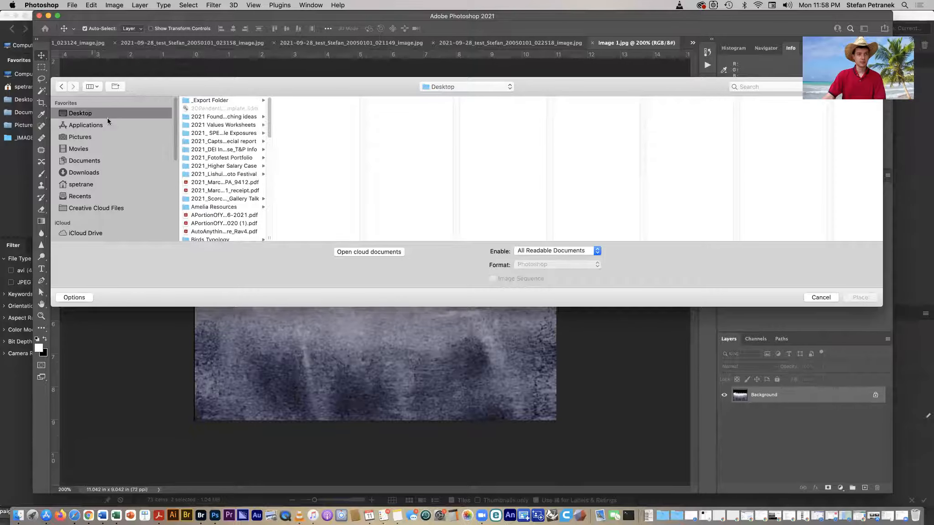
{"action": "scroll", "coordinate": [267, 171], "scroll_direction": "down", "scroll_amount": 15}
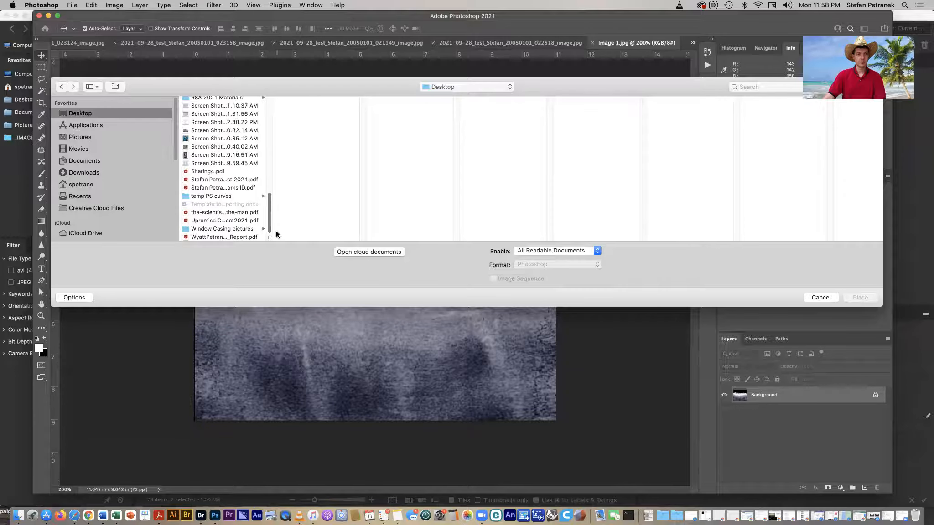
{"action": "scroll", "coordinate": [273, 203], "scroll_direction": "up", "scroll_amount": 5}
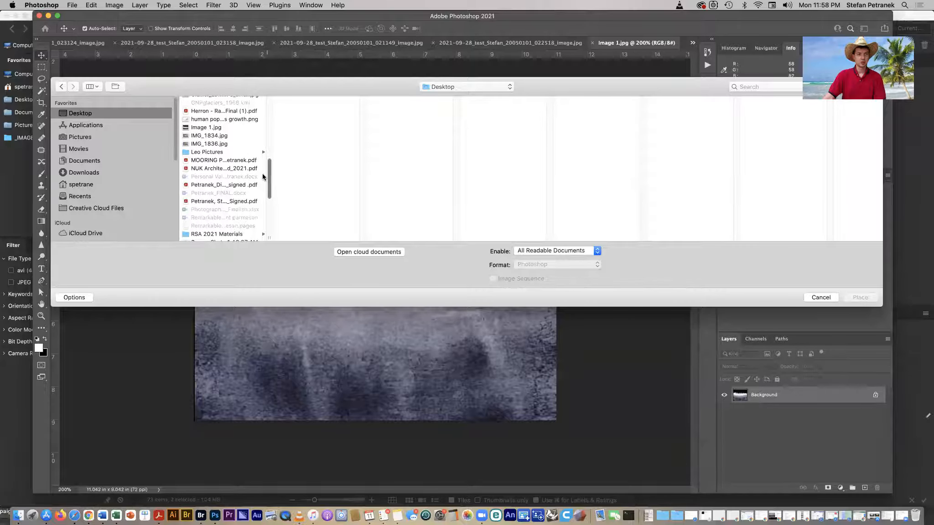
{"action": "scroll", "coordinate": [257, 176], "scroll_direction": "down", "scroll_amount": 5}
{"action": "scroll", "coordinate": [255, 177], "scroll_direction": "up", "scroll_amount": 7}
{"action": "scroll", "coordinate": [256, 177], "scroll_direction": "up", "scroll_amount": 5}
{"action": "scroll", "coordinate": [256, 176], "scroll_direction": "down", "scroll_amount": 5}
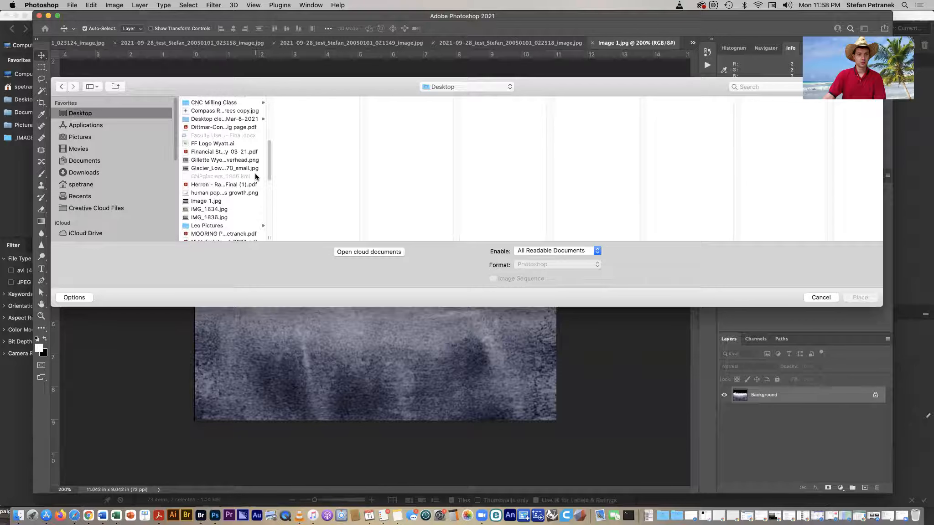
{"action": "left_click", "coordinate": [229, 200]}
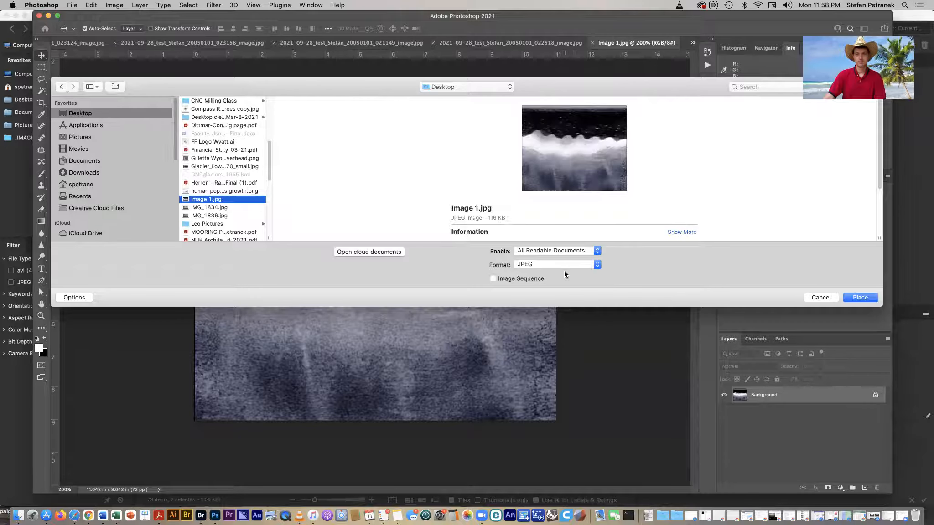
{"action": "left_click", "coordinate": [818, 297]}
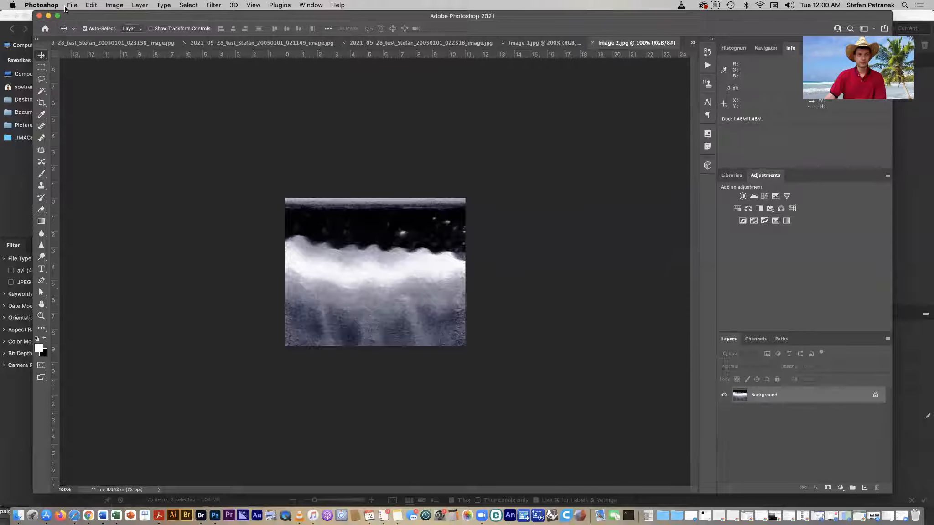
- Try to place Image 2.jpg into the Image 2 document and reposition it
{"action": "left_click", "coordinate": [67, 7]}
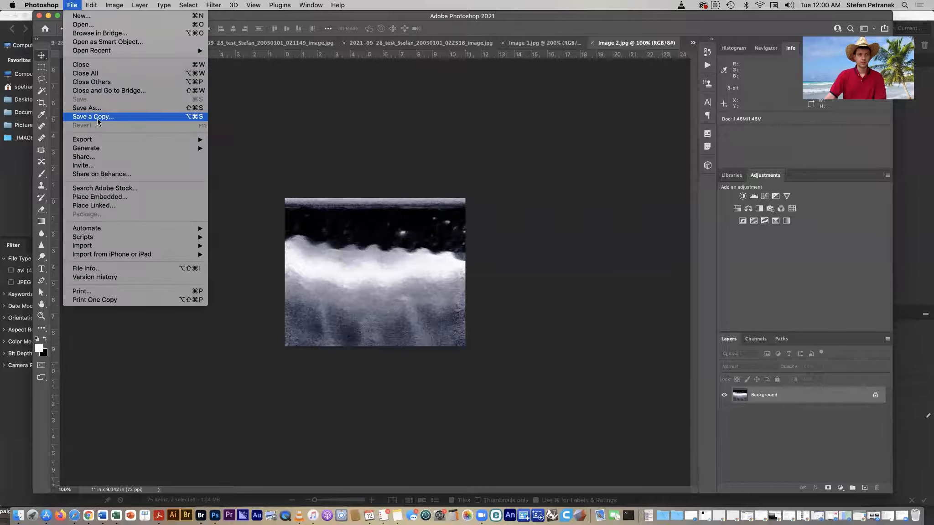
{"action": "mouse_move", "coordinate": [125, 140]}
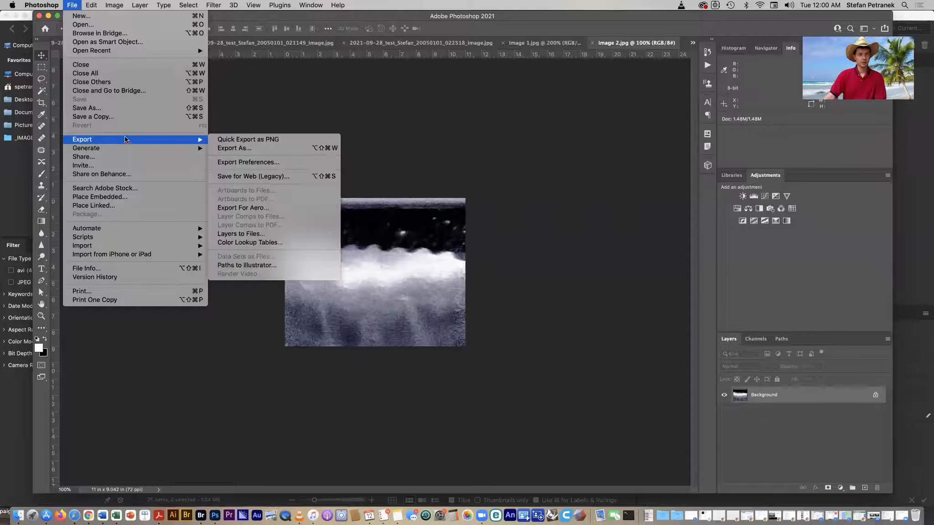
{"action": "left_click", "coordinate": [108, 55]}
{"action": "left_click", "coordinate": [68, 5]}
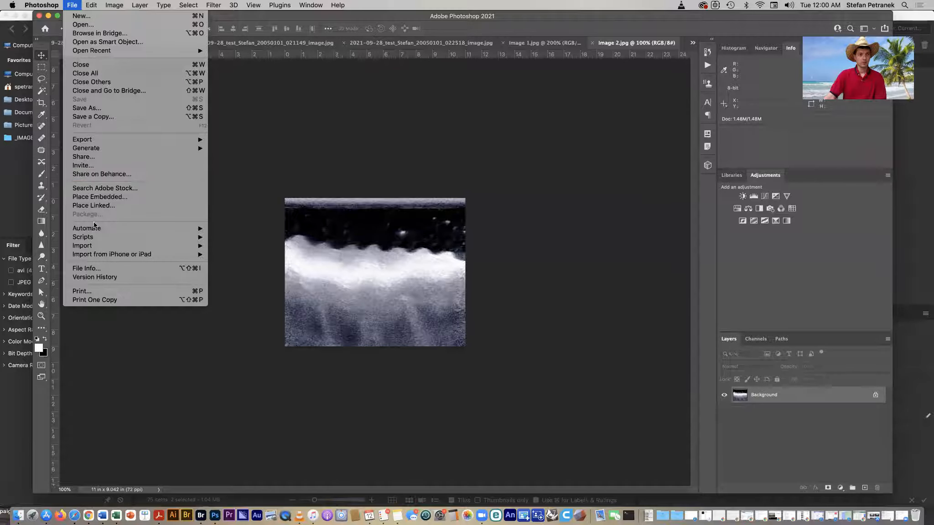
{"action": "left_click", "coordinate": [112, 199]}
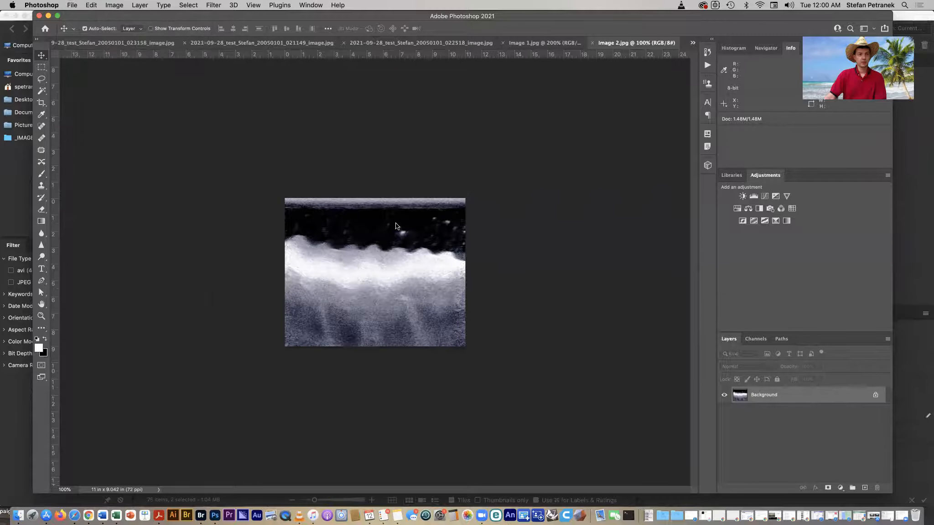
{"action": "key", "text": "super+shift+d"}
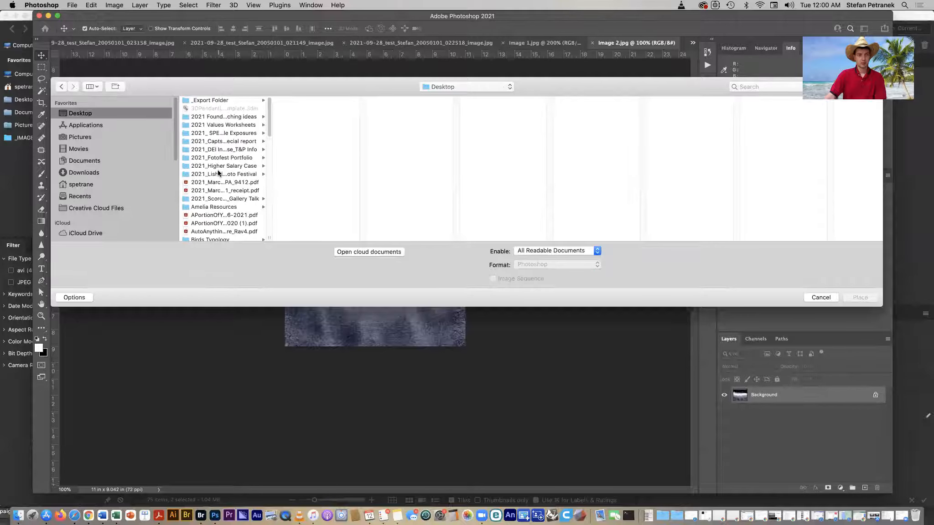
{"action": "left_click_drag", "start_coordinate": [271, 132], "coordinate": [269, 192]}
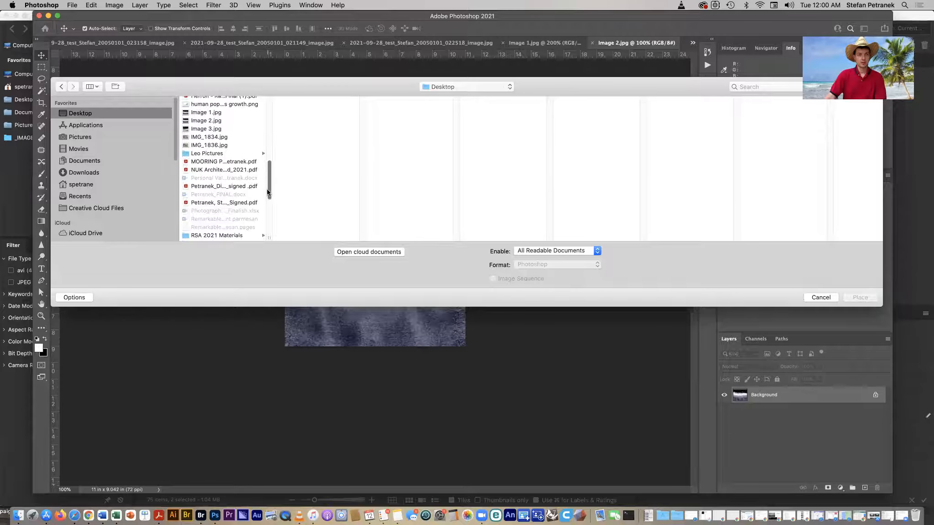
{"action": "left_click", "coordinate": [223, 121]}
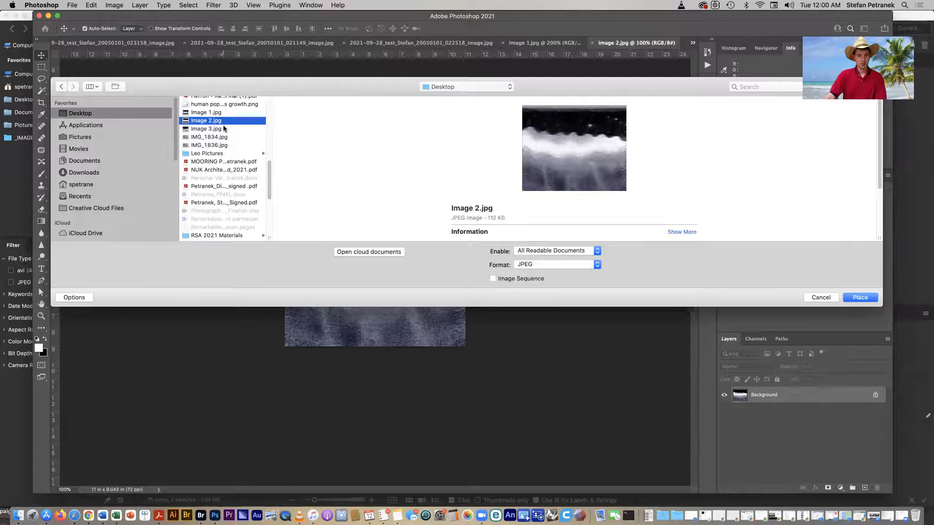
{"action": "left_click", "coordinate": [860, 298]}
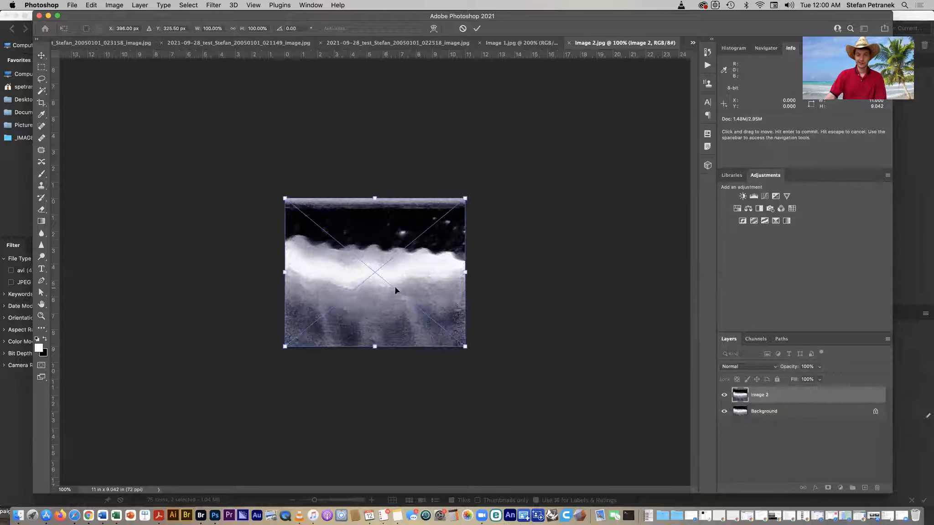
{"action": "left_click_drag", "start_coordinate": [432, 278], "coordinate": [488, 271]}
{"action": "key", "text": "super+z"}
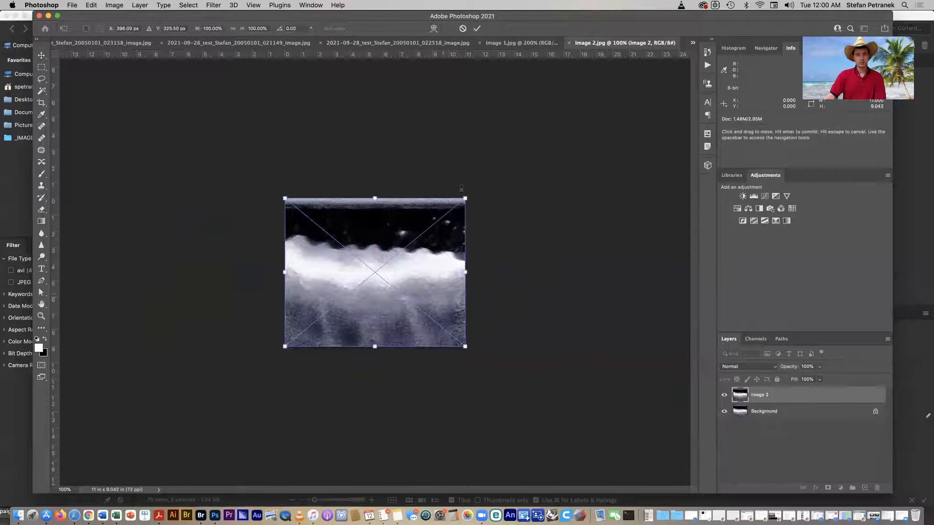
{"action": "key", "text": "Escape"}
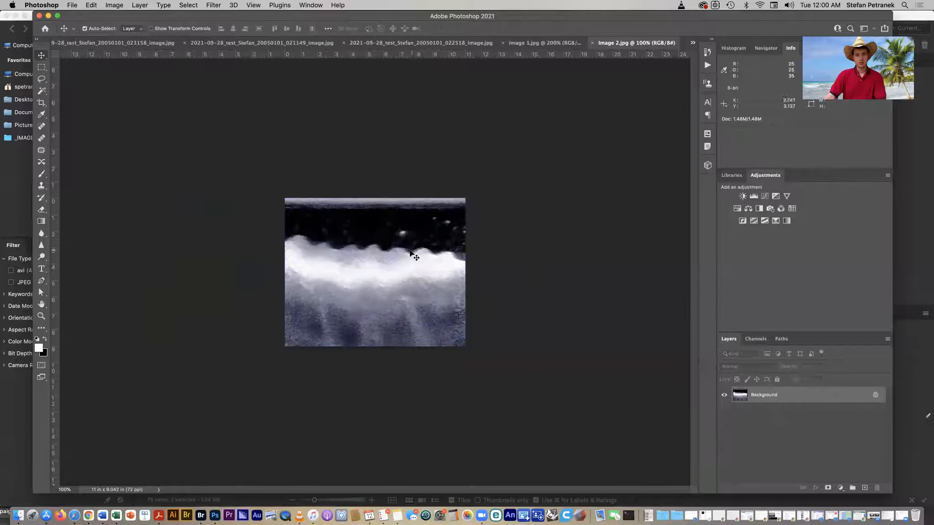
- In the Image 1 document, place Image 2.jpg as an embedded layer and shift it left, overlapping the original
{"action": "left_click", "coordinate": [556, 43]}
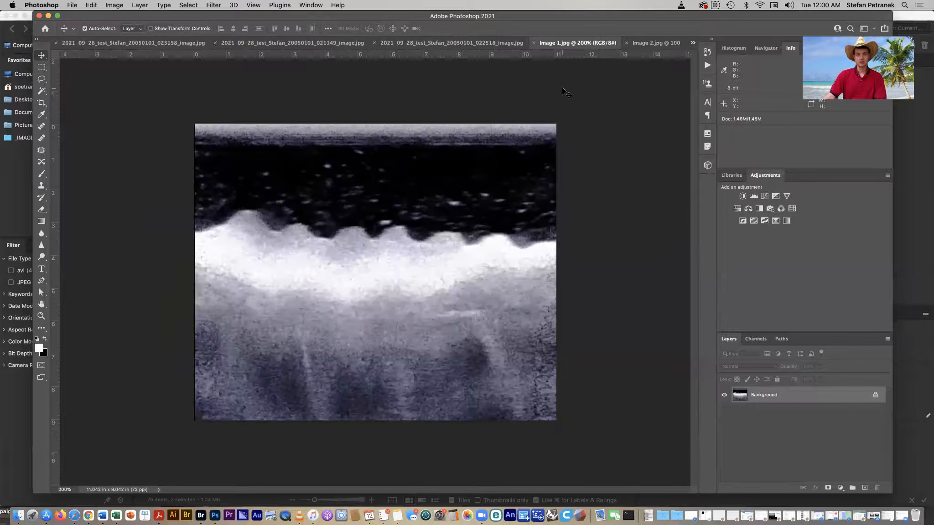
{"action": "left_click", "coordinate": [74, 5]}
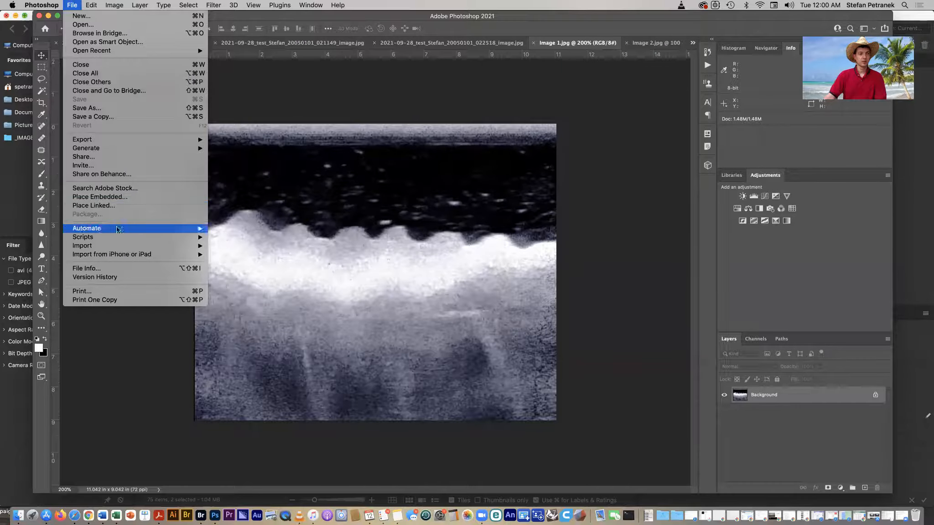
{"action": "left_click", "coordinate": [109, 197]}
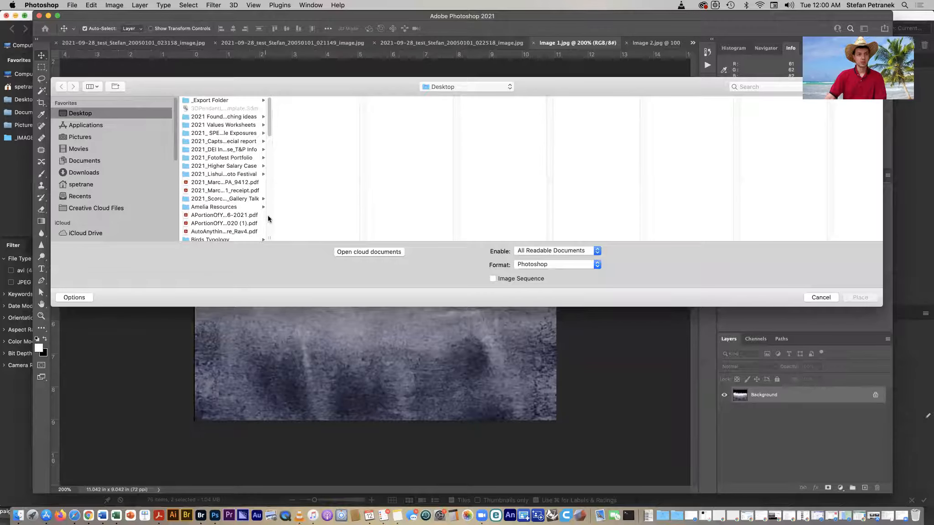
{"action": "scroll", "coordinate": [268, 218], "scroll_direction": "down", "scroll_amount": 5}
{"action": "left_click", "coordinate": [215, 236]}
{"action": "double_click", "coordinate": [215, 237]}
{"action": "left_click_drag", "start_coordinate": [432, 317], "coordinate": [323, 349]}
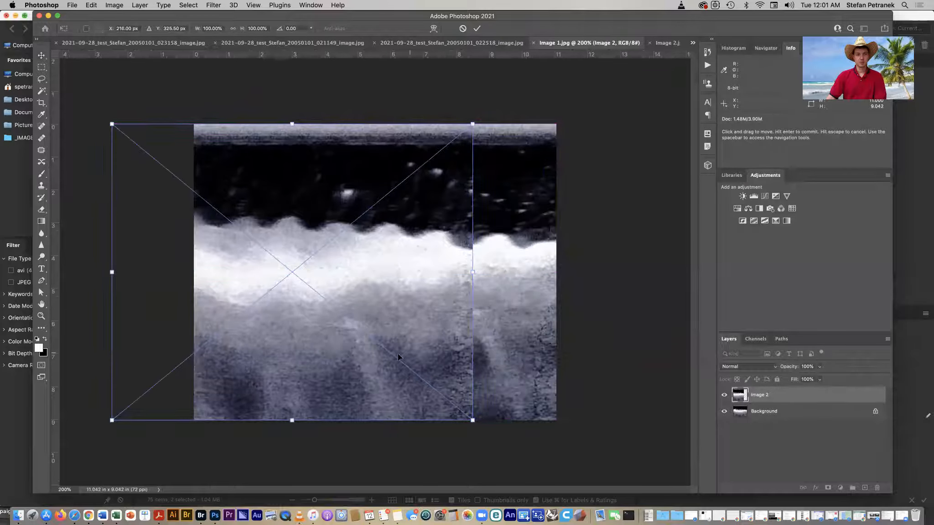
{"action": "left_click_drag", "start_coordinate": [405, 268], "coordinate": [335, 270]}
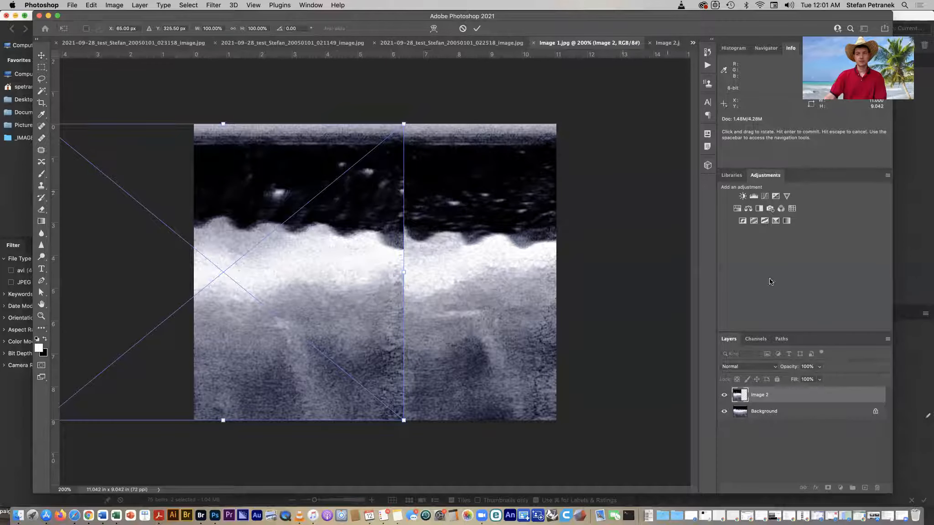
{"action": "left_click", "coordinate": [477, 29]}
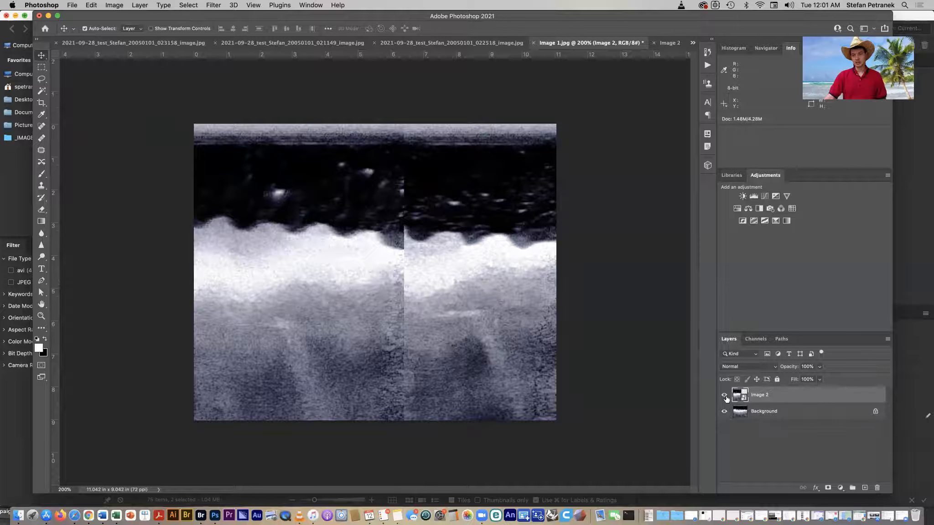
- Rename the Background layer to Image 1 and toggle the Image 2 layer's visibility to compare
{"action": "left_click", "coordinate": [769, 412]}
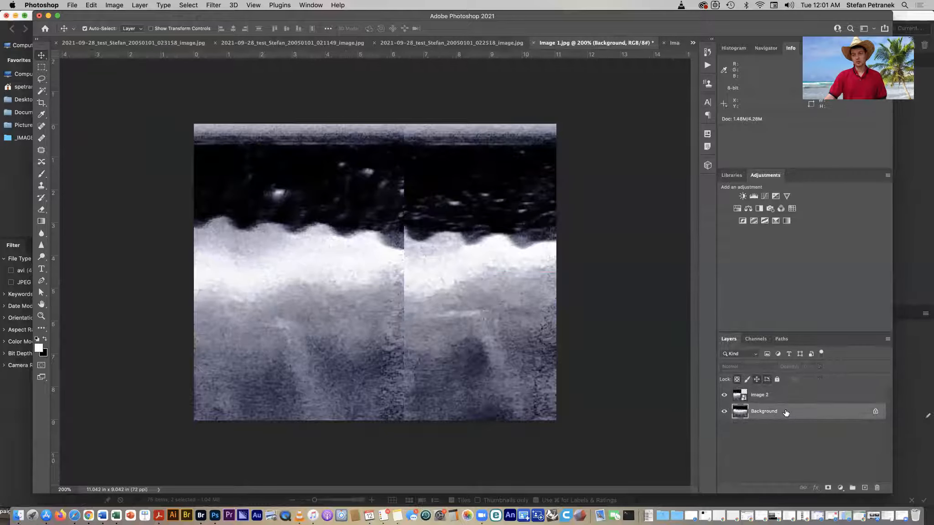
{"action": "double_click", "coordinate": [769, 412]}
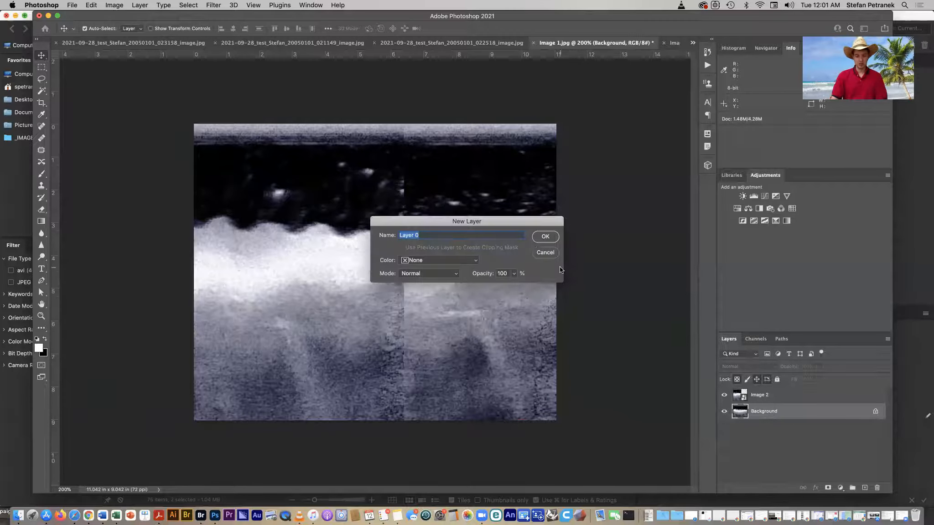
{"action": "type", "text": "Image 1"}
{"action": "key", "text": "Return"}
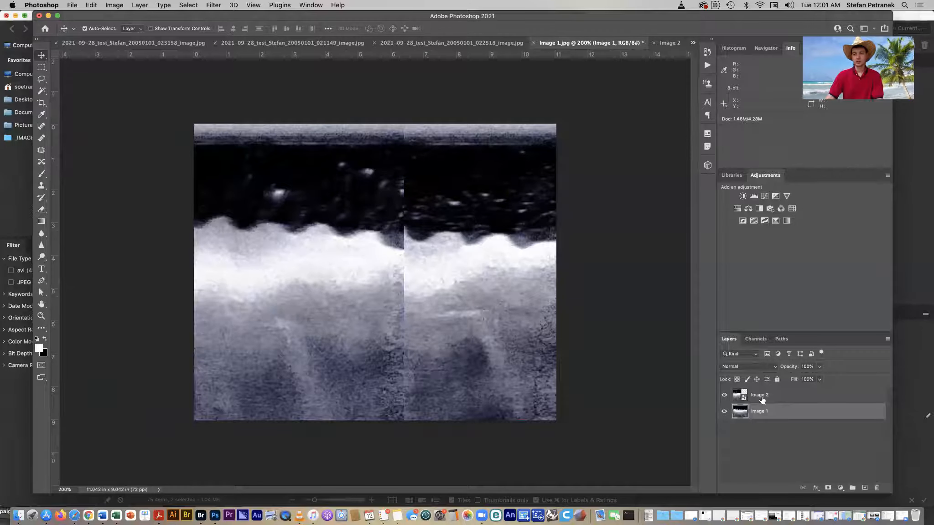
{"action": "left_click", "coordinate": [723, 397]}
{"action": "left_click", "coordinate": [724, 397]}
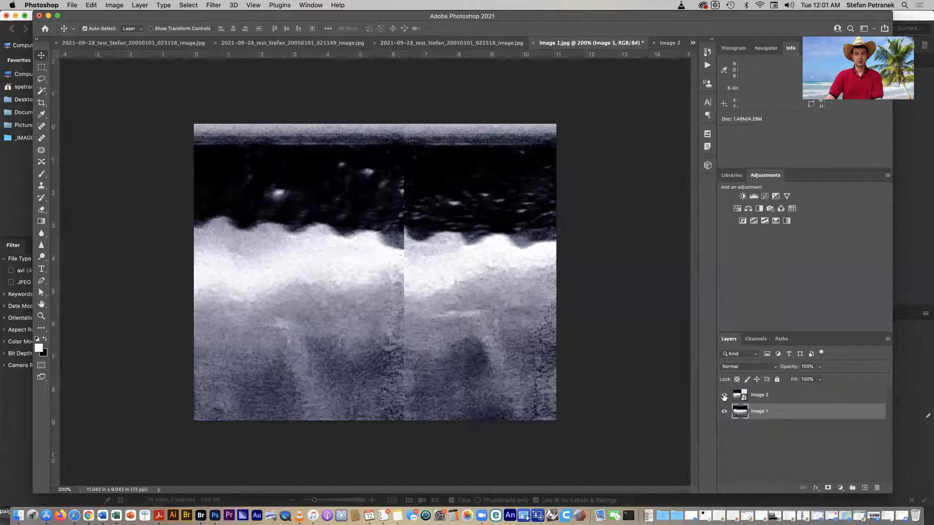
{"action": "left_click", "coordinate": [759, 436]}
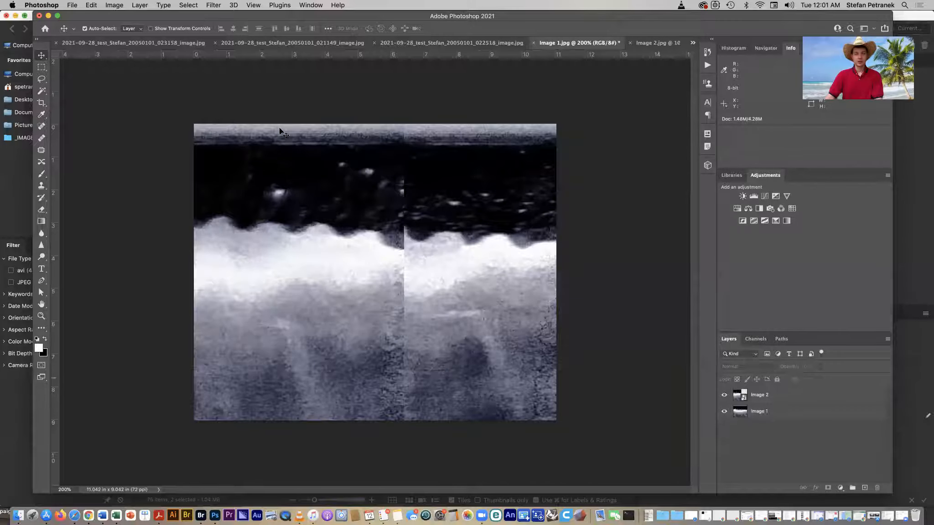
- Place Image 3.jpg from the Desktop as an embedded layer and move it to the right, overlapping the others
{"action": "left_click", "coordinate": [72, 5]}
{"action": "left_click", "coordinate": [144, 201]}
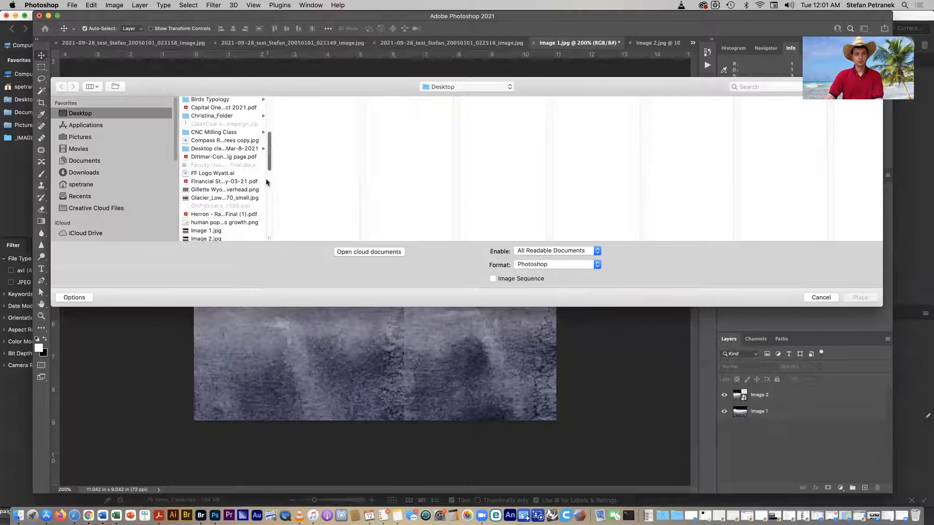
{"action": "scroll", "coordinate": [268, 178], "scroll_direction": "down", "scroll_amount": 3}
{"action": "left_click", "coordinate": [227, 208]}
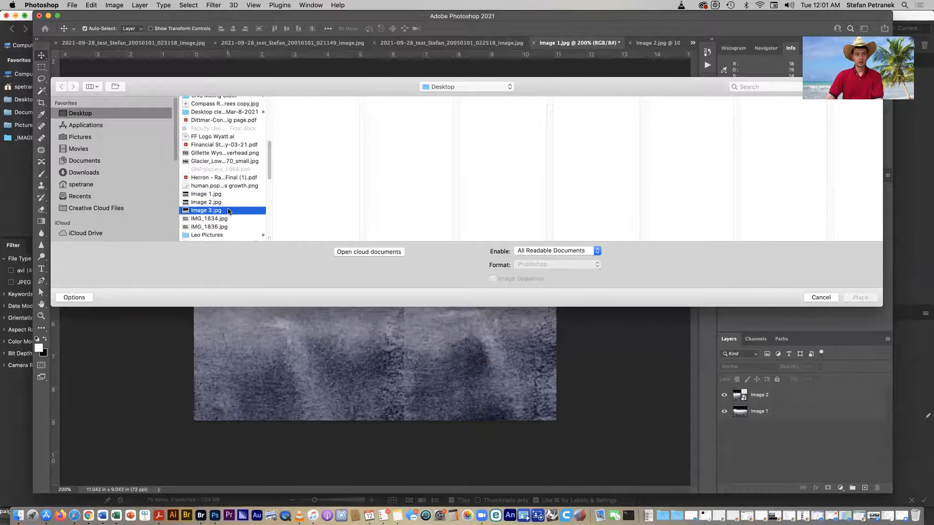
{"action": "left_click", "coordinate": [859, 298]}
{"action": "left_click_drag", "start_coordinate": [349, 319], "coordinate": [615, 323]}
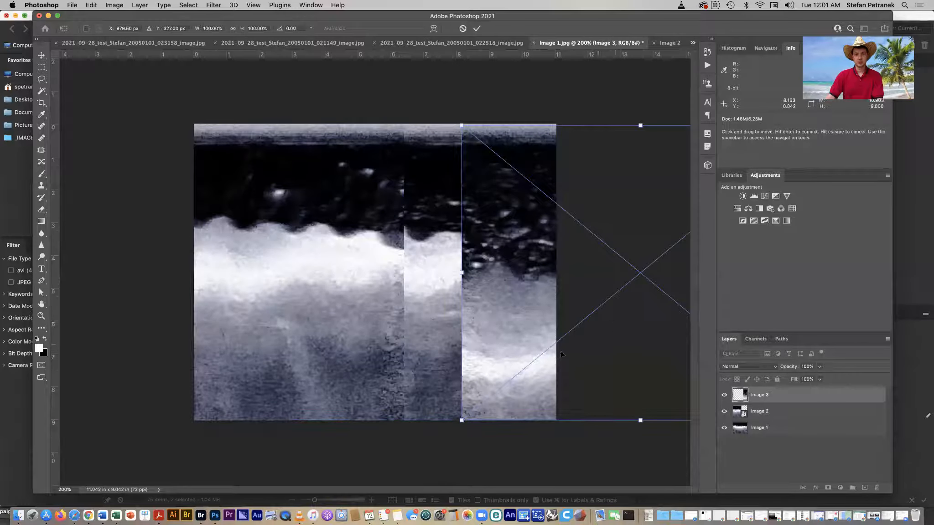
{"action": "left_click", "coordinate": [476, 29]}
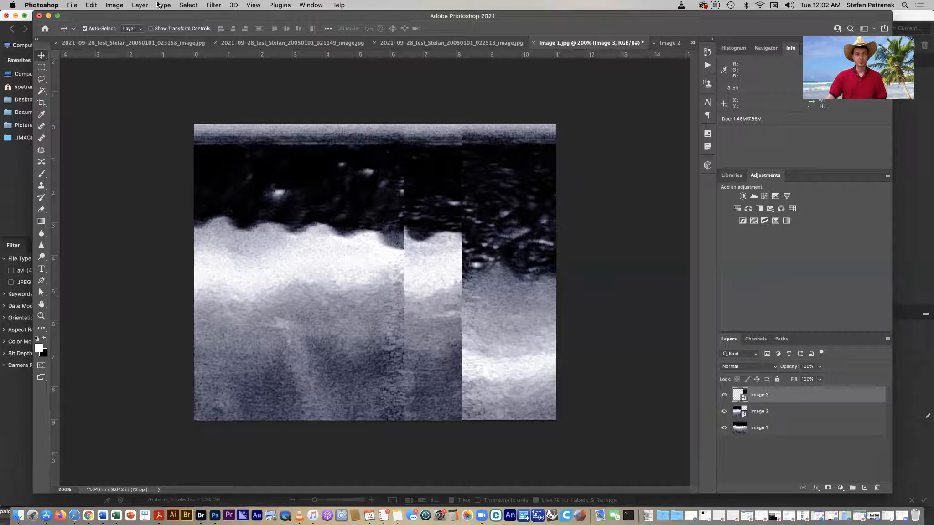
- Widen the canvas to 40 inches wide, keeping the height unchanged
{"action": "left_click", "coordinate": [114, 5]}
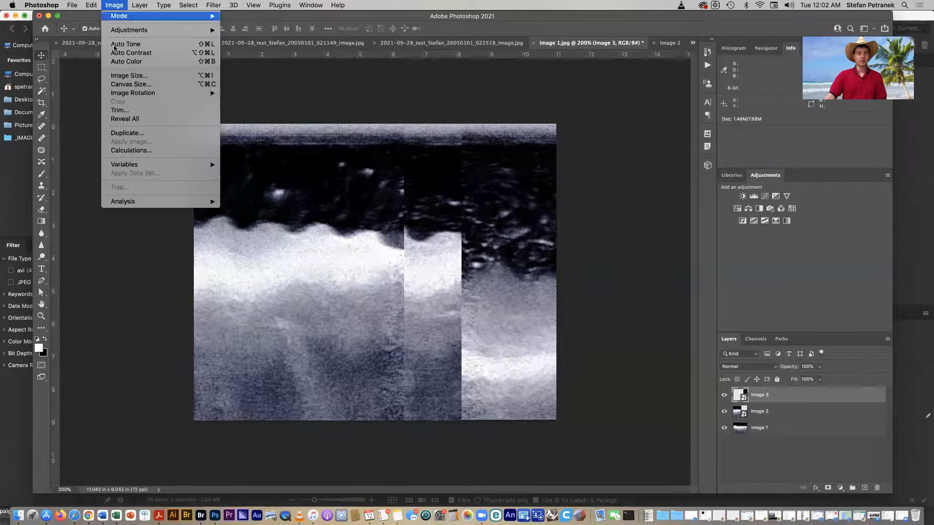
{"action": "left_click", "coordinate": [129, 85]}
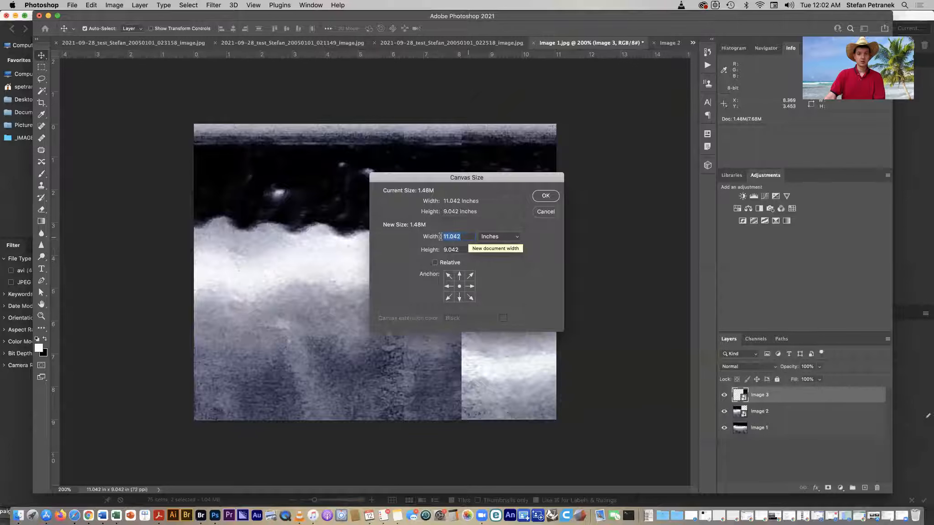
{"action": "type", "text": "40"}
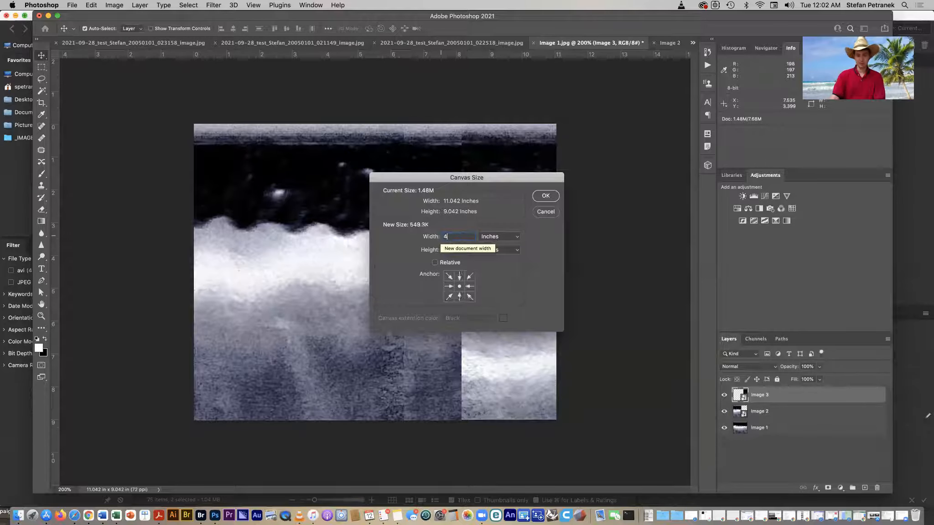
{"action": "key", "text": "Tab"}
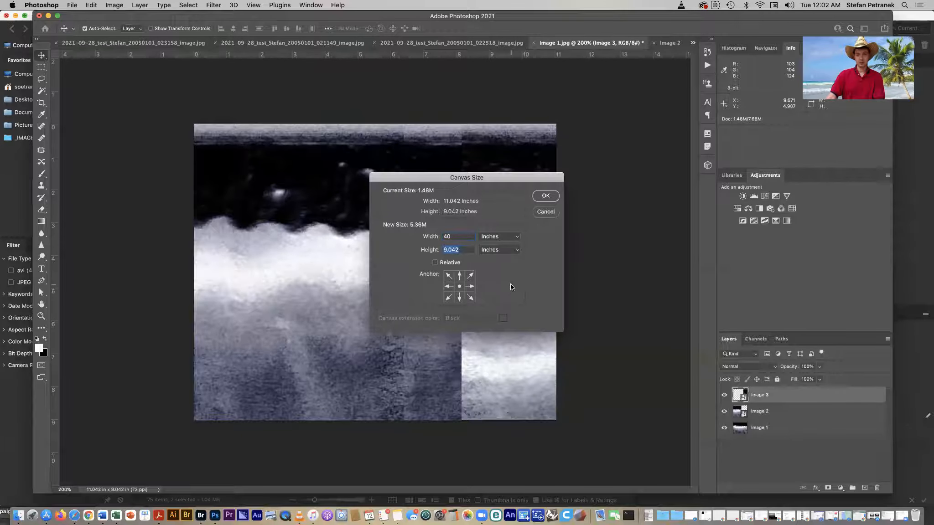
{"action": "left_click", "coordinate": [544, 196]}
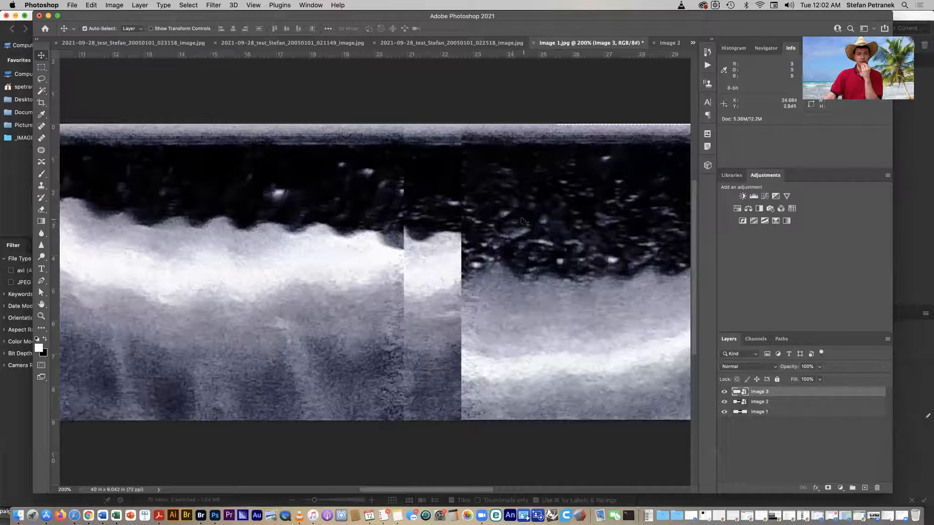
- Send the Image 3 layer back one level and spread the three images side by side across the canvas
{"action": "left_click", "coordinate": [303, 6]}
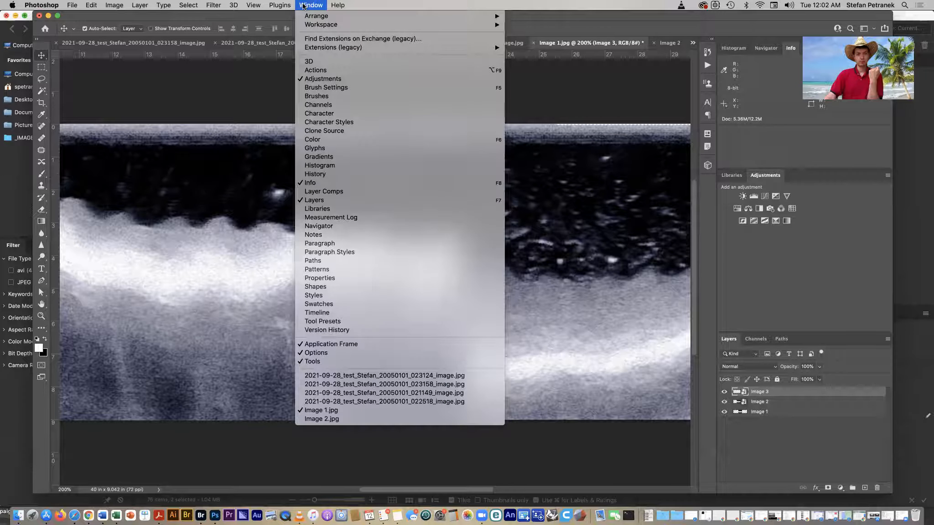
{"action": "mouse_move", "coordinate": [294, 5]}
{"action": "mouse_move", "coordinate": [251, 5]}
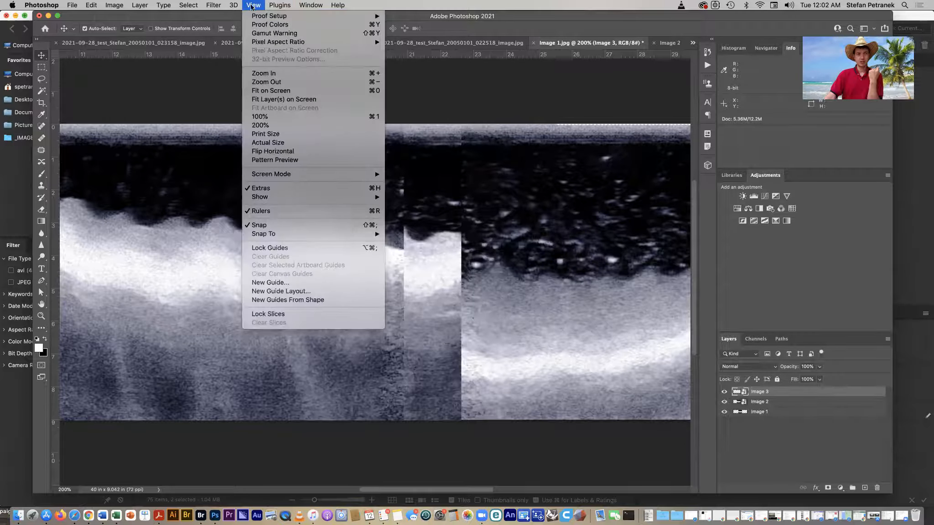
{"action": "left_click", "coordinate": [273, 82]}
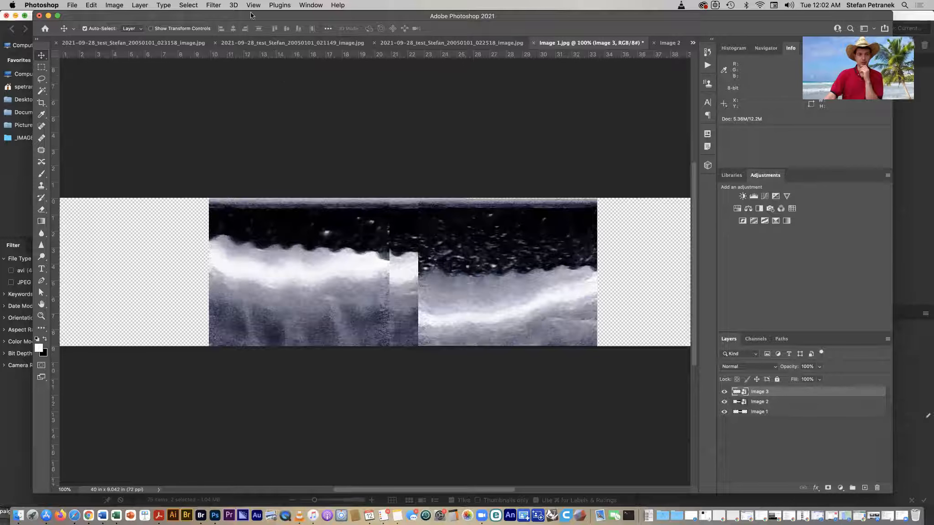
{"action": "left_click", "coordinate": [214, 6]}
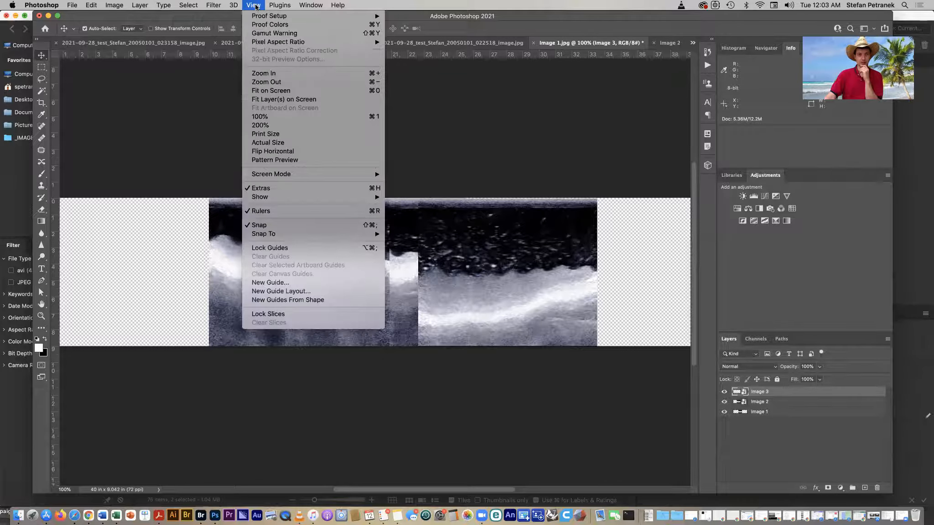
{"action": "left_click", "coordinate": [291, 83]}
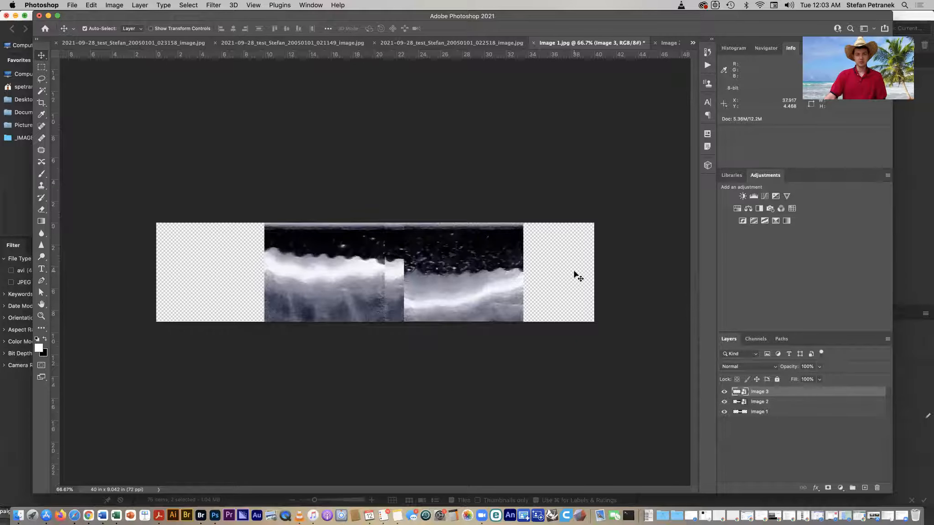
{"action": "scroll", "coordinate": [574, 275], "scroll_direction": "up", "scroll_amount": 3}
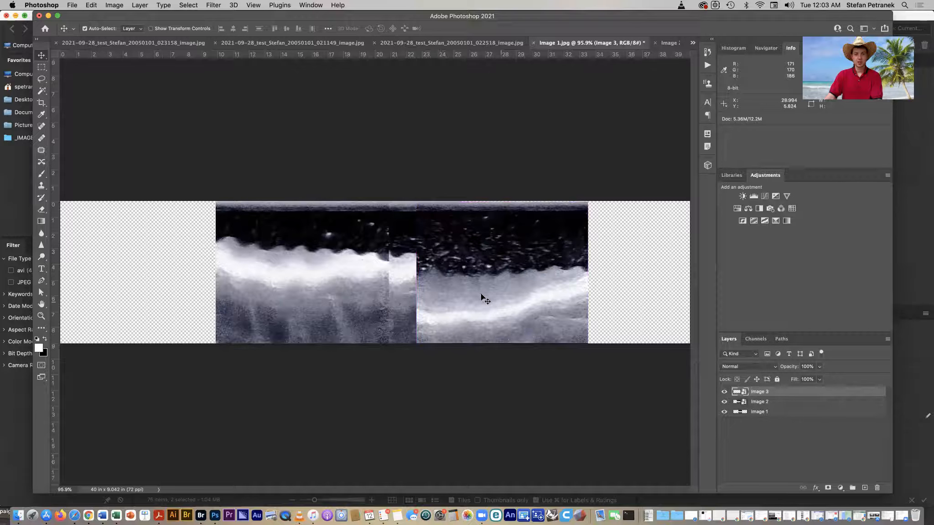
{"action": "key", "text": "super+minus"}
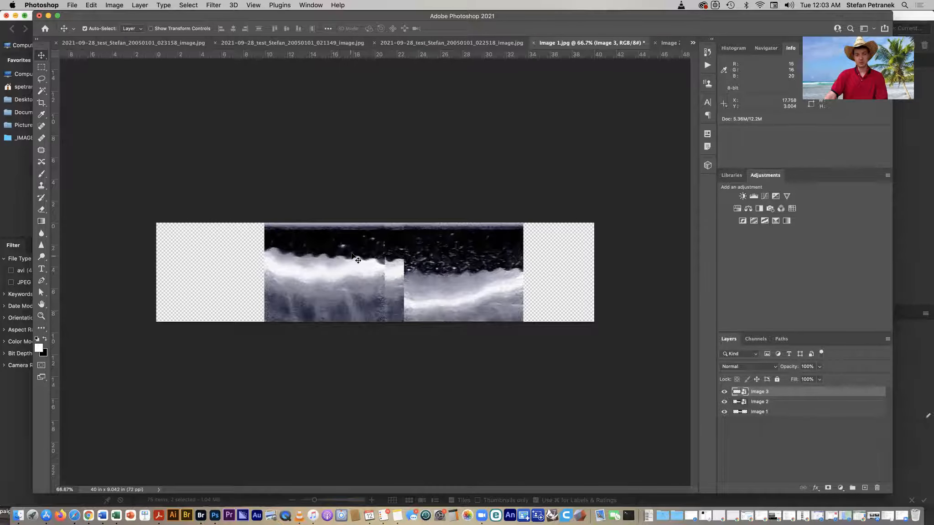
{"action": "key", "text": "super+bracketleft"}
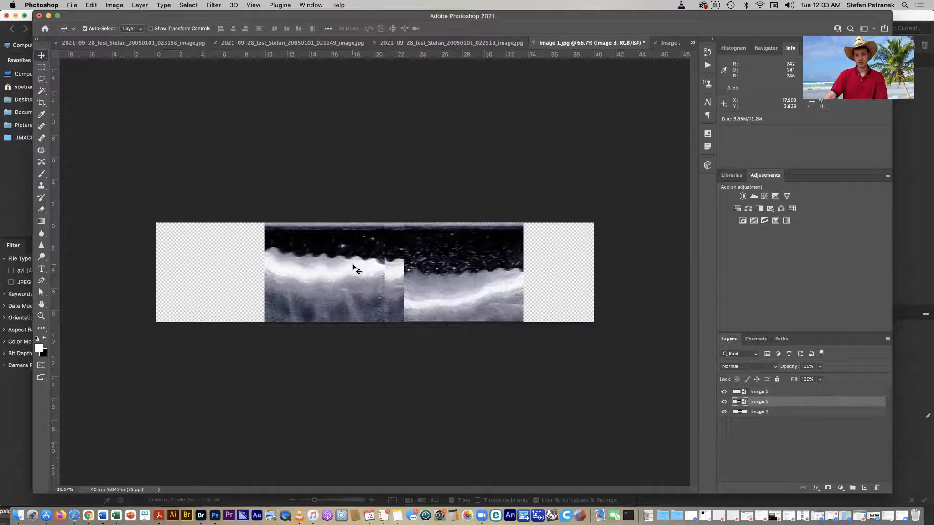
{"action": "left_click_drag", "start_coordinate": [353, 264], "coordinate": [272, 266]}
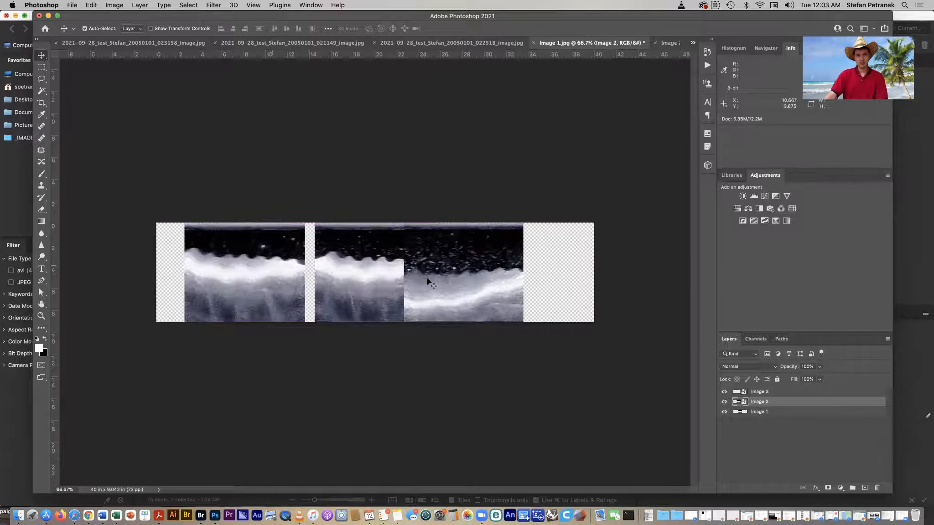
{"action": "left_click_drag", "start_coordinate": [442, 281], "coordinate": [484, 283]}
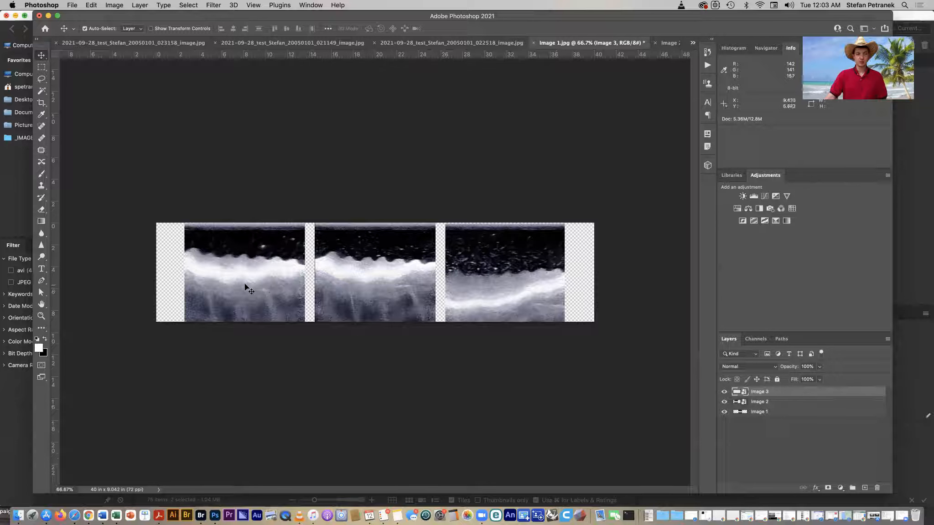
- Swap the positions of the leftmost and rightmost images, then toggle the Image 2 layer's visibility to check it
{"action": "left_click_drag", "start_coordinate": [526, 292], "coordinate": [278, 288]}
{"action": "left_click_drag", "start_coordinate": [192, 316], "coordinate": [454, 314]}
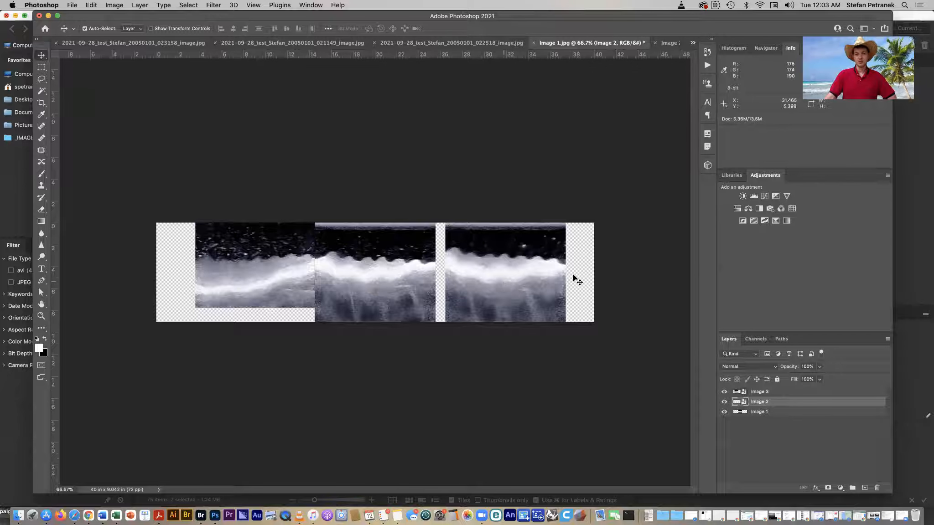
{"action": "left_click", "coordinate": [724, 401]}
{"action": "left_click", "coordinate": [724, 401]}
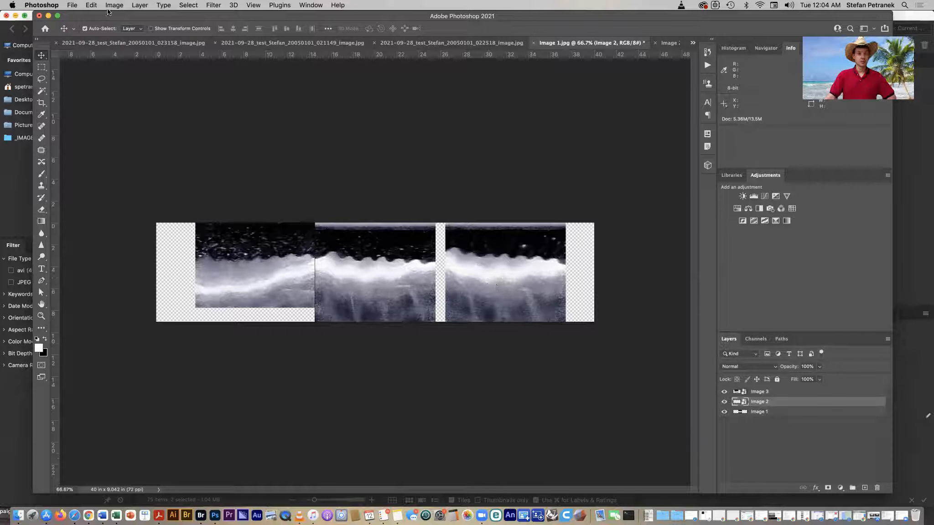
{"action": "left_click", "coordinate": [93, 6]}
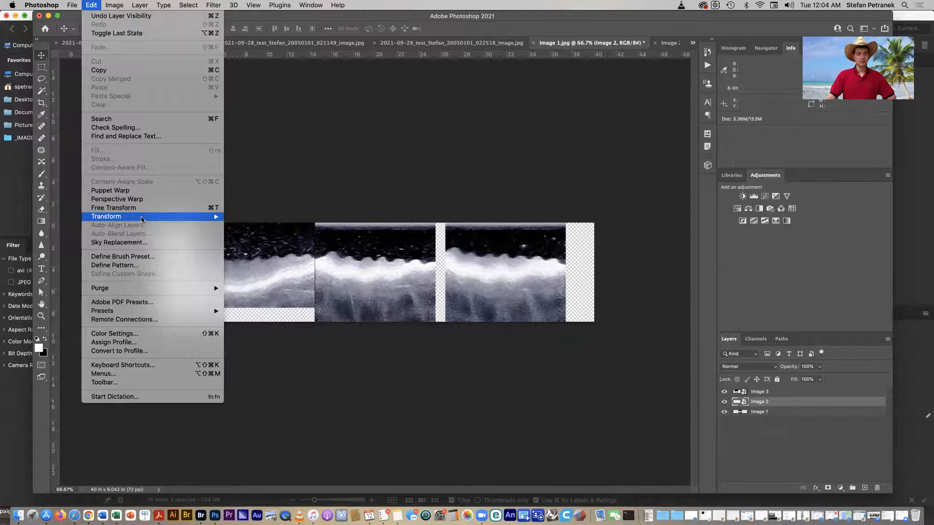
{"action": "mouse_move", "coordinate": [140, 216]}
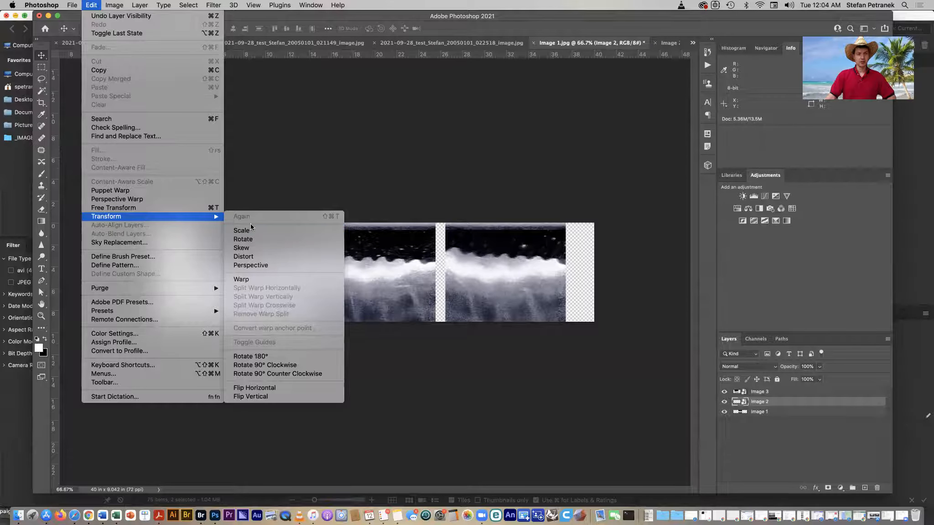
{"action": "left_click", "coordinate": [151, 210]}
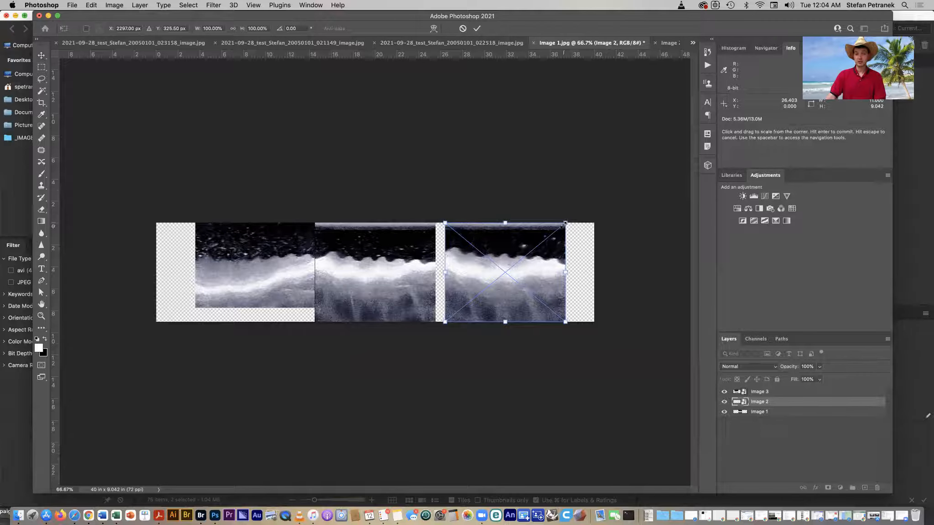
{"action": "left_click_drag", "start_coordinate": [564, 222], "coordinate": [545, 255]}
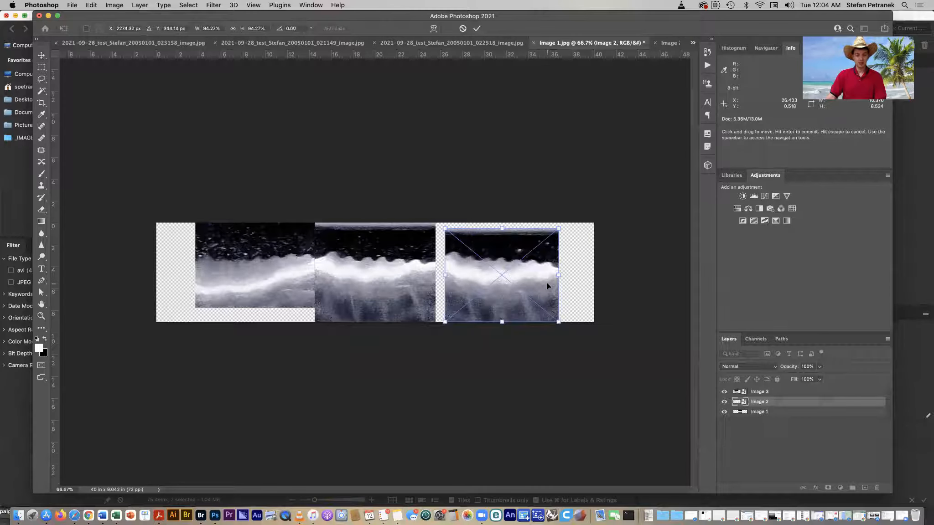
{"action": "left_click", "coordinate": [463, 29]}
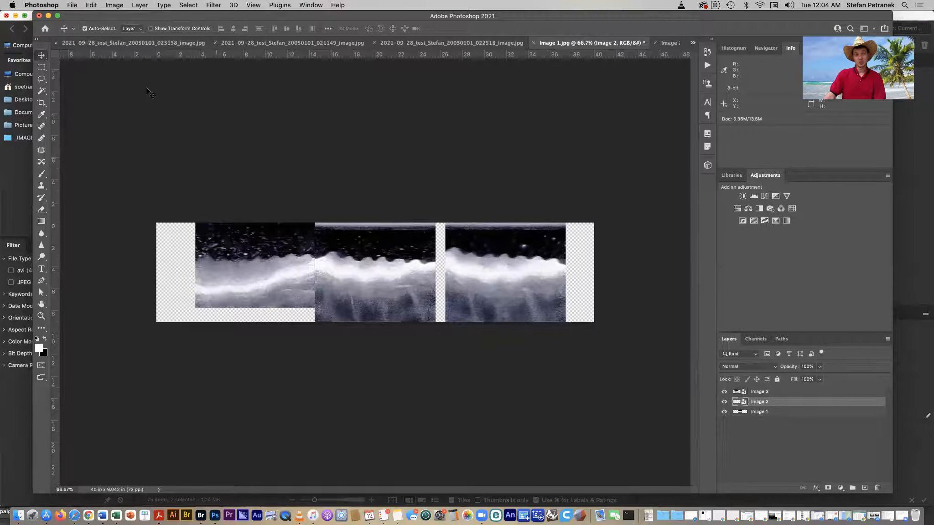
- Flip the Image 2 layer horizontally and shift it left to butt against the middle image
{"action": "left_click", "coordinate": [93, 5]}
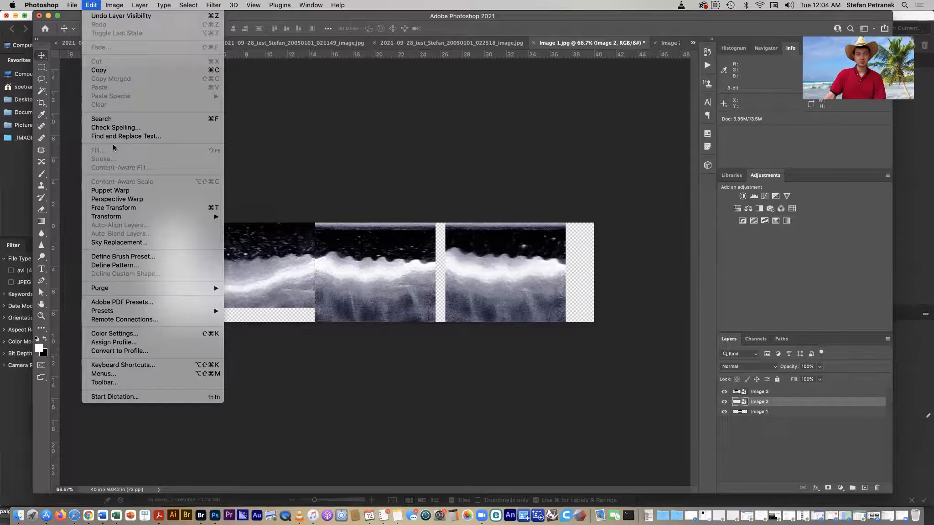
{"action": "mouse_move", "coordinate": [118, 216]}
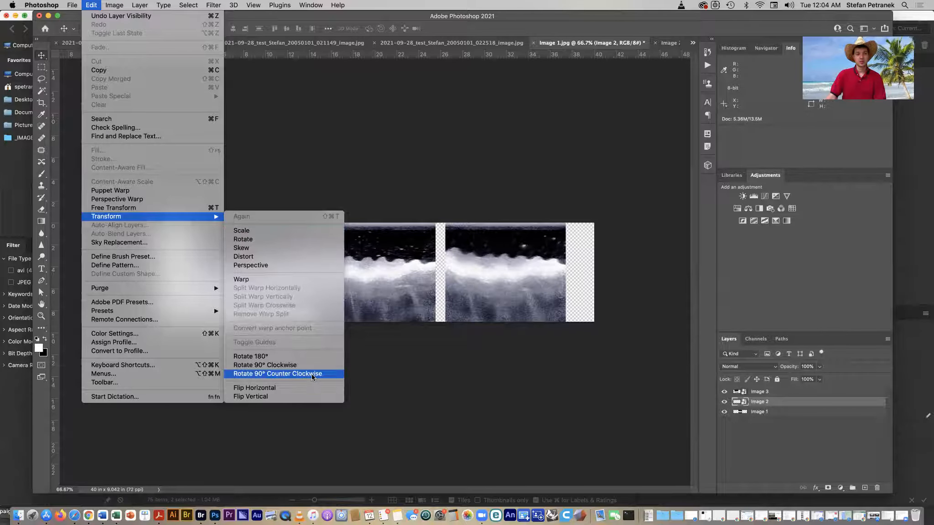
{"action": "left_click", "coordinate": [309, 386]}
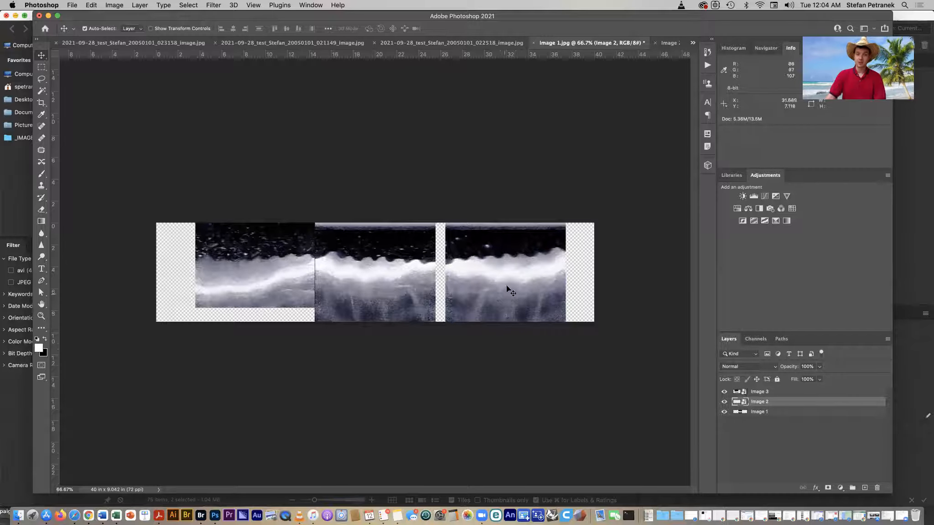
{"action": "left_click_drag", "start_coordinate": [522, 293], "coordinate": [510, 289]}
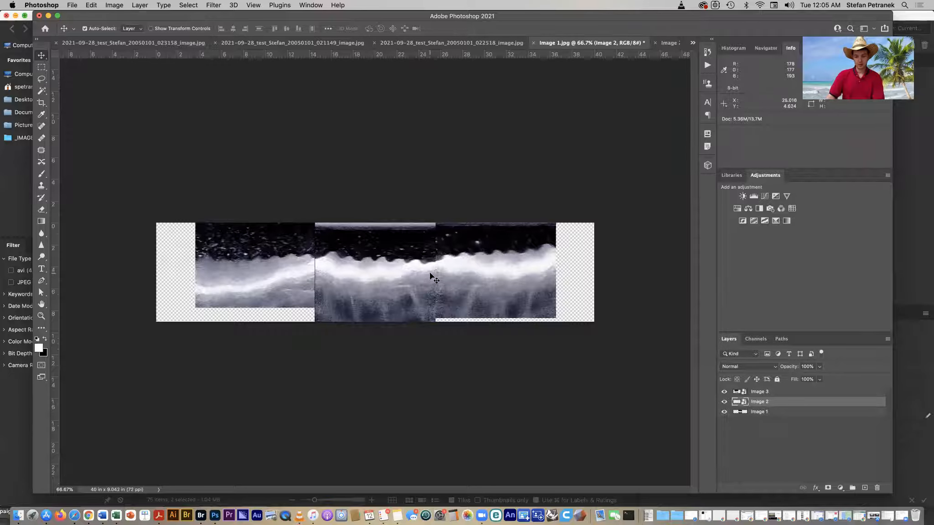
- Nudge the Image 2 layer down a few pixels to line up with the neighbouring image
{"action": "key", "text": "super+plus"}
{"action": "key", "text": "super+plus"}
{"action": "key", "text": "space"}
{"action": "left_click_drag", "start_coordinate": [587, 302], "coordinate": [396, 279]}
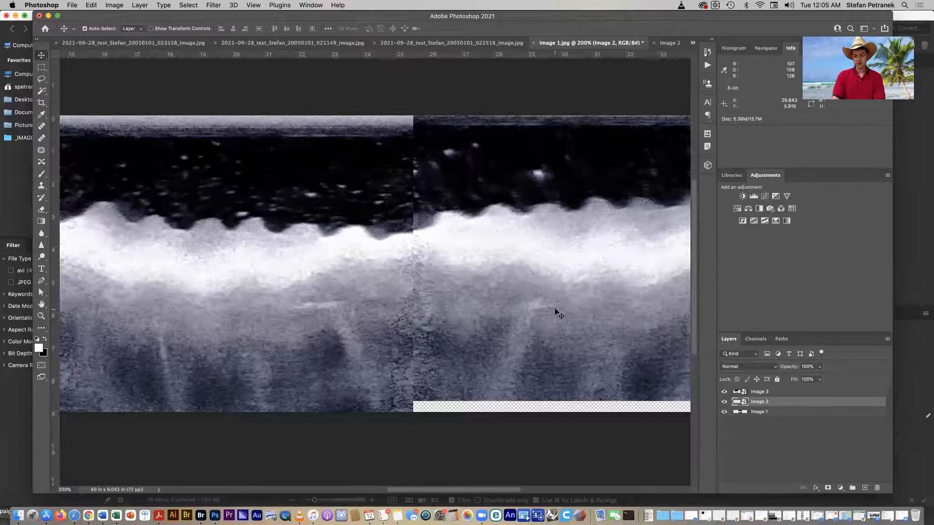
{"action": "key", "text": "Down"}
{"action": "key", "text": "Down"}
{"action": "key", "text": "Down"}
{"action": "key", "text": "Down"}
{"action": "key", "text": "Down"}
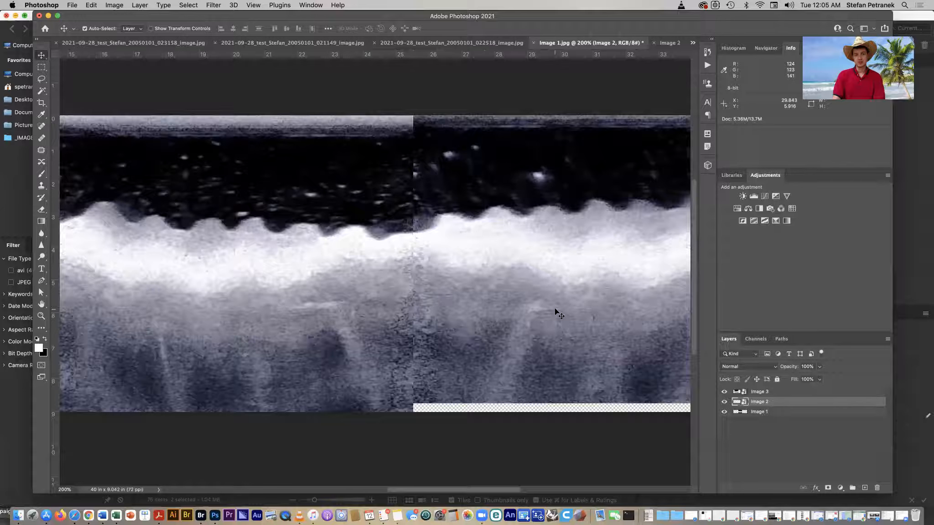
{"action": "key", "text": "Down"}
{"action": "key", "text": "Up"}
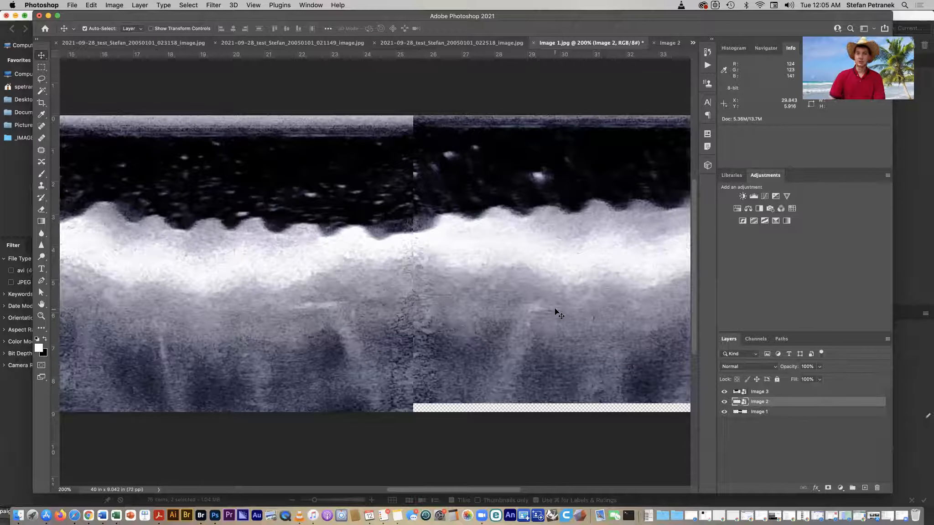
{"action": "key", "text": "space"}
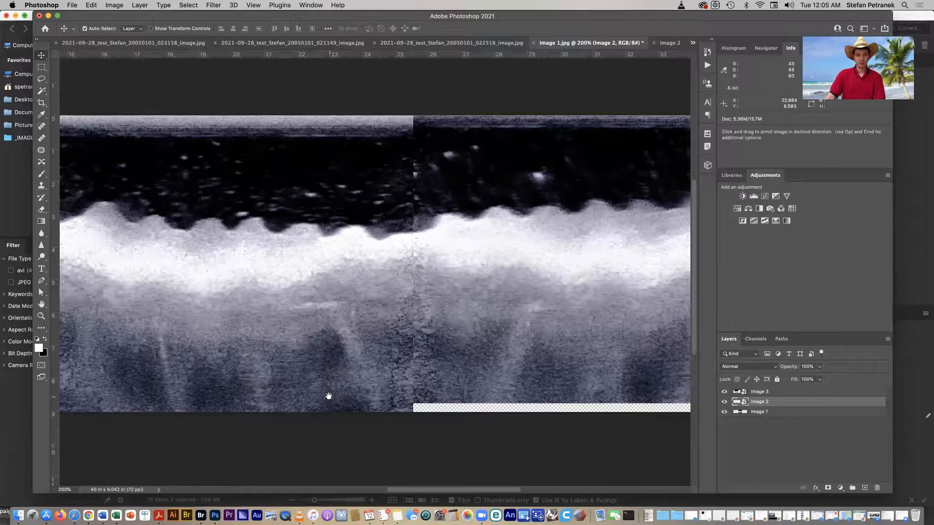
{"action": "key", "text": "super+minus"}
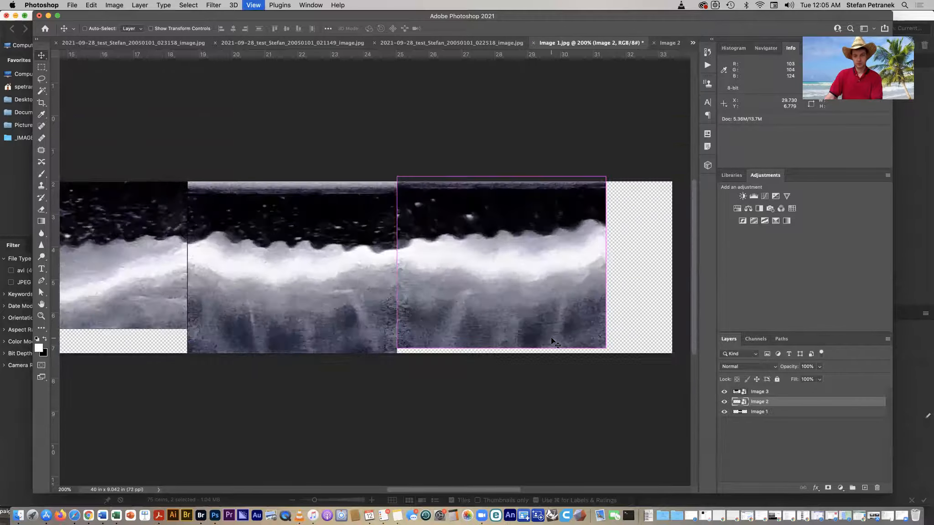
- Nudge the Image 3 layer down and to the right so it lines up with the middle image
{"action": "key", "text": "space"}
{"action": "left_click_drag", "start_coordinate": [256, 301], "coordinate": [433, 311]}
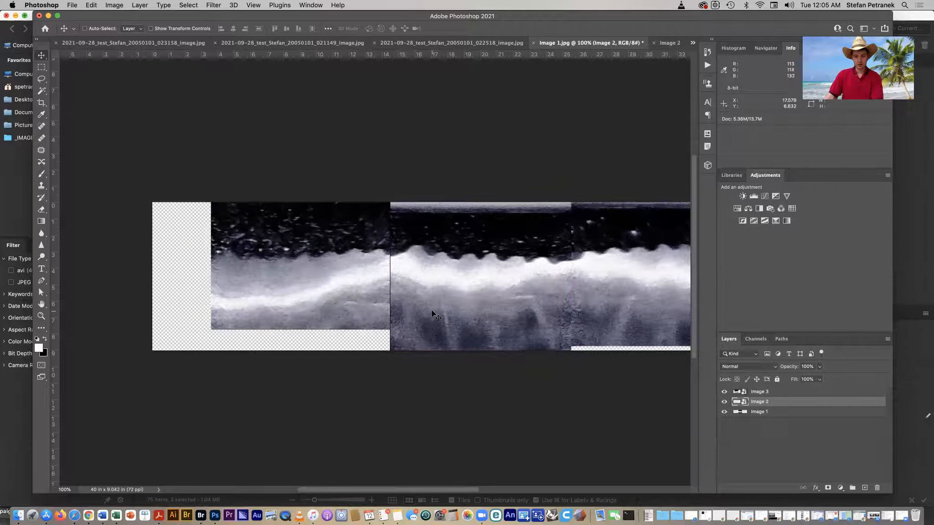
{"action": "key", "text": "super+plus"}
{"action": "left_click", "coordinate": [348, 320], "text": "super"}
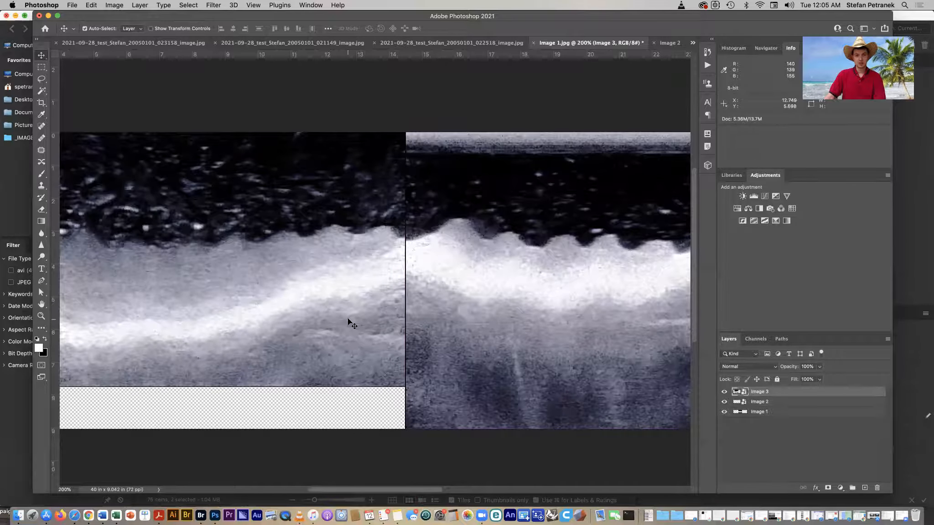
{"action": "key", "text": "Down"}
{"action": "key", "text": "Down"}
{"action": "key", "text": "Down"}
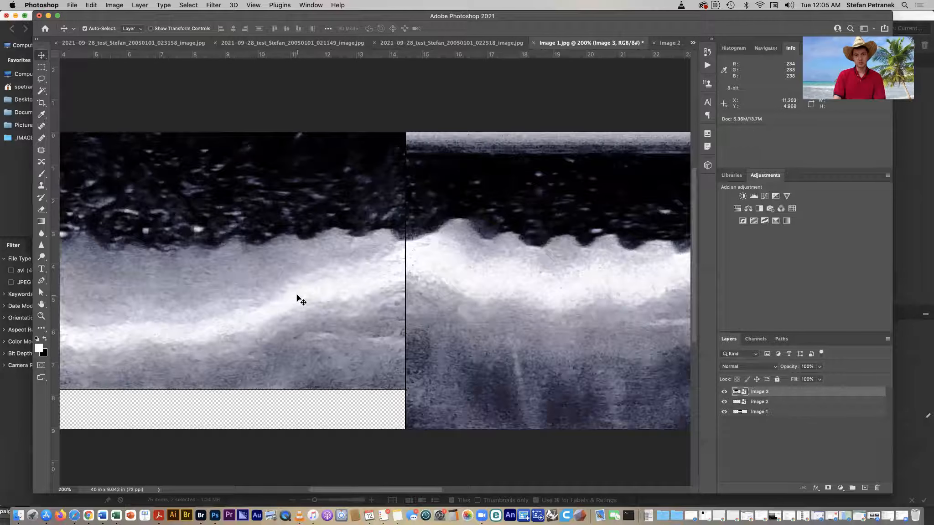
{"action": "key", "text": "Right"}
{"action": "key", "text": "Right"}
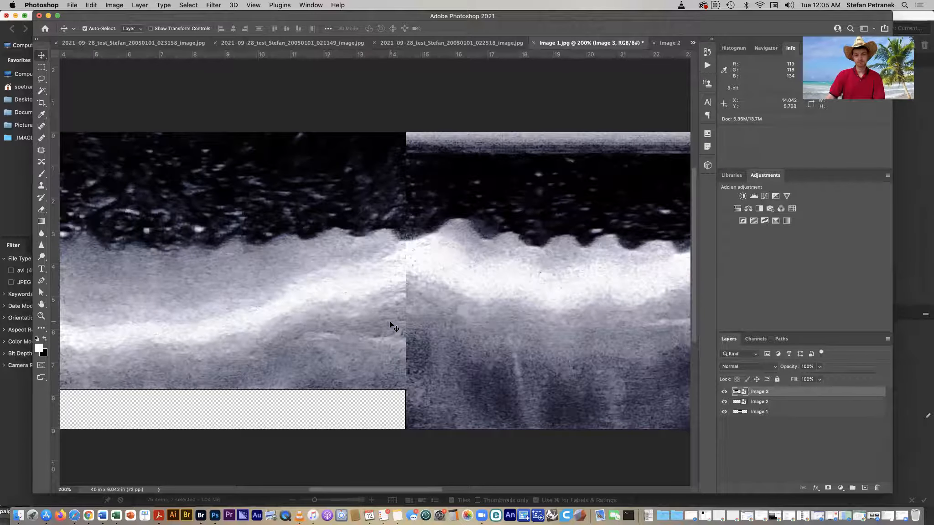
- Rasterize the Image 3 layer and paint along the seam between the left and middle images with the Spot Healing Brush
{"action": "key", "text": "super+0"}
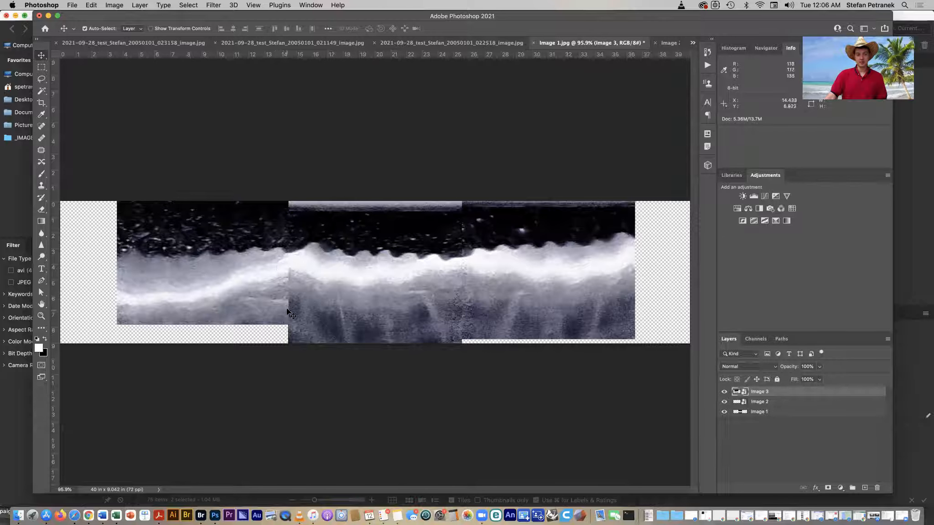
{"action": "key", "text": "super+equal"}
{"action": "key", "text": "super+equal"}
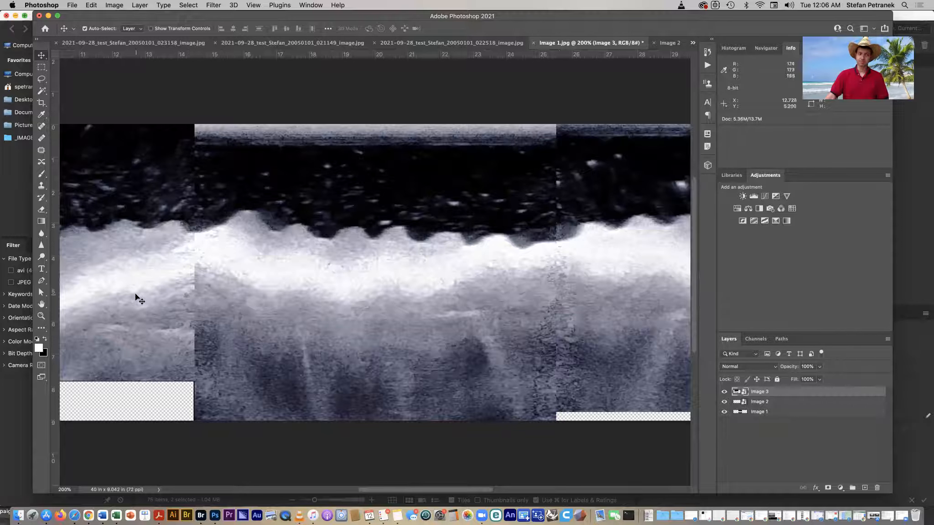
{"action": "left_click", "coordinate": [41, 129]}
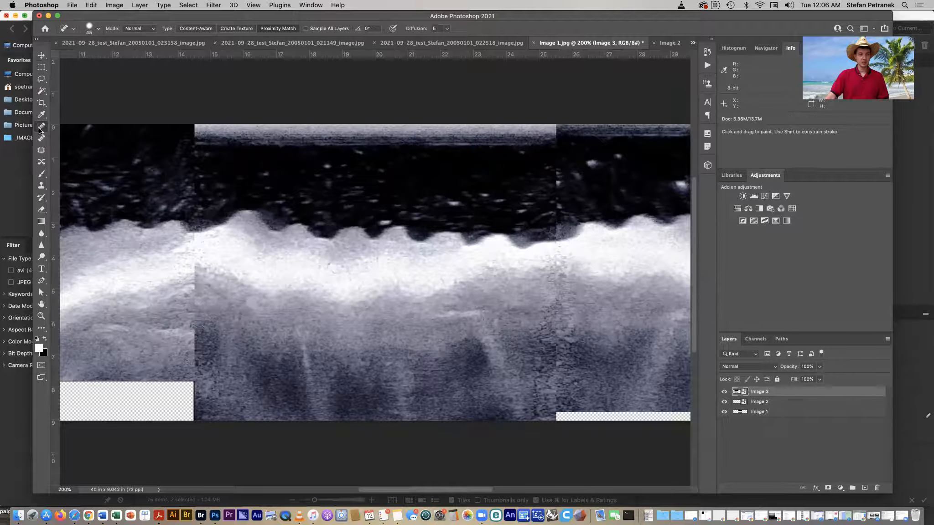
{"action": "left_click", "coordinate": [194, 276]}
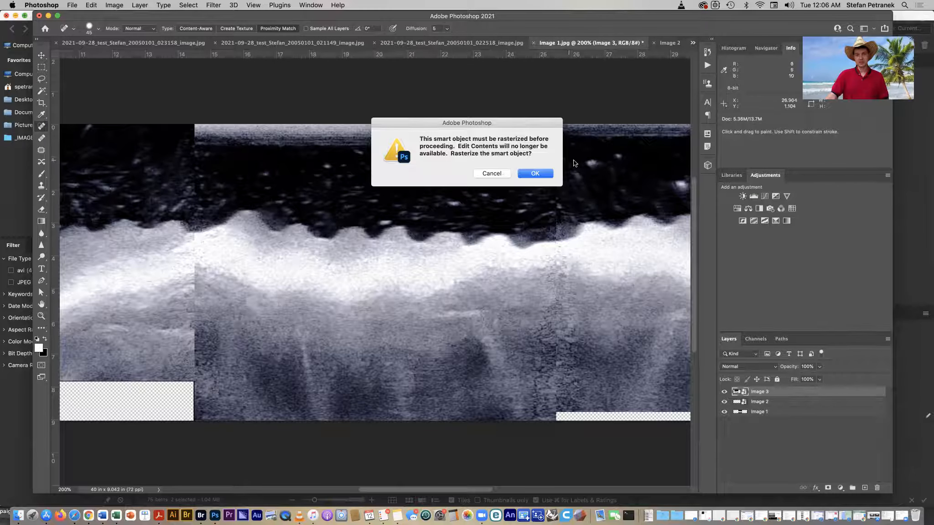
{"action": "left_click", "coordinate": [536, 175]}
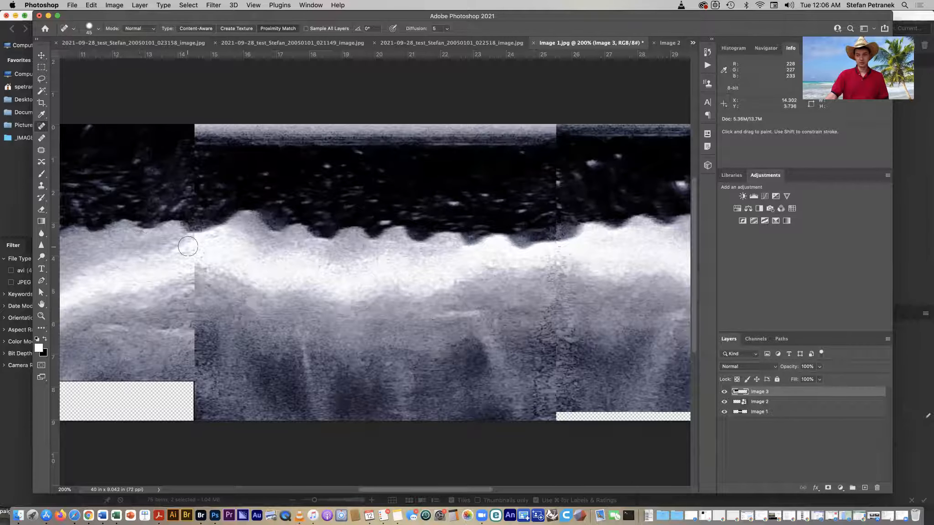
{"action": "left_click_drag", "start_coordinate": [192, 245], "coordinate": [194, 315]}
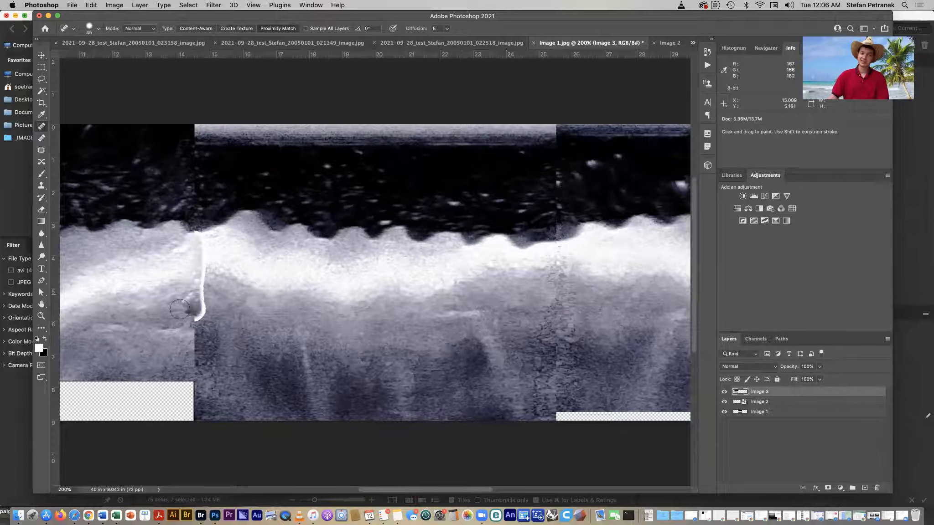
{"action": "left_click_drag", "start_coordinate": [196, 235], "coordinate": [195, 327]}
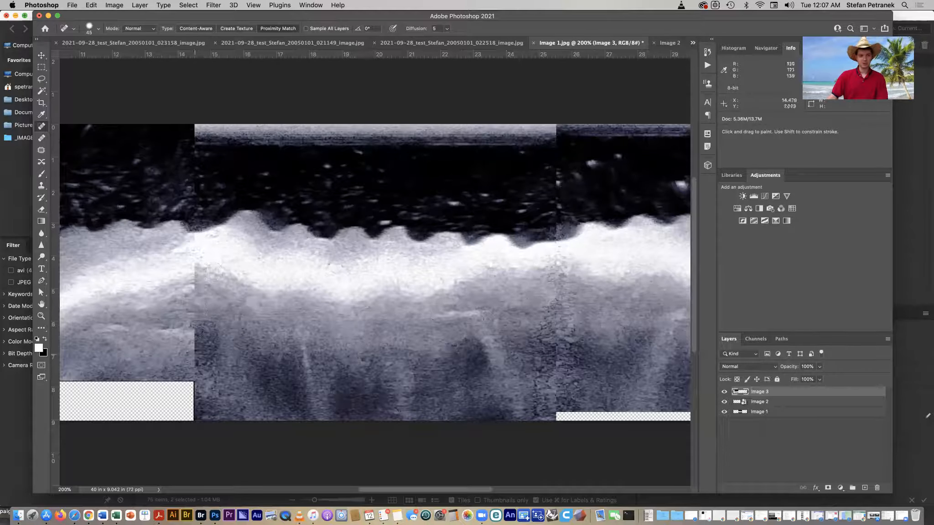
{"action": "left_click_drag", "start_coordinate": [193, 271], "coordinate": [192, 233]}
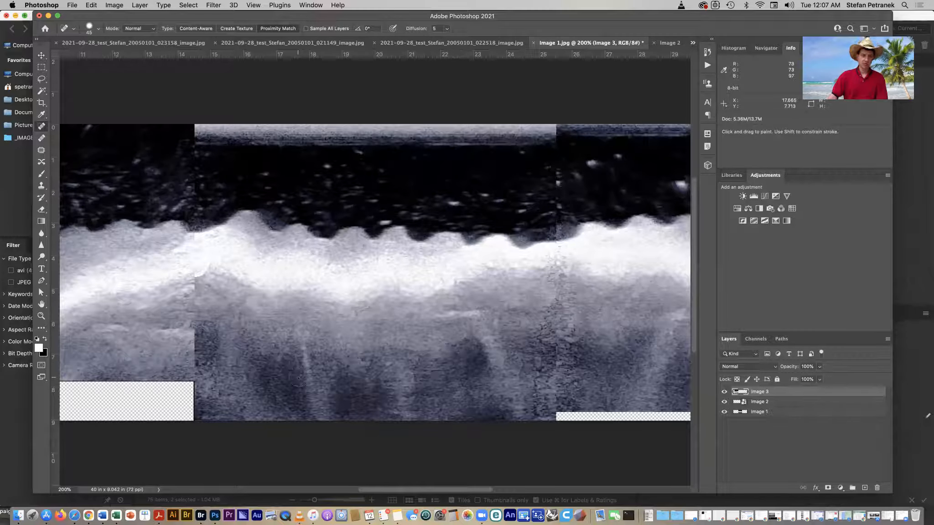
- Set the Spot Healing Brush hardness to 25% and heal along the left seam again
{"action": "left_click", "coordinate": [90, 29]}
{"action": "left_click_drag", "start_coordinate": [84, 76], "coordinate": [78, 74]}
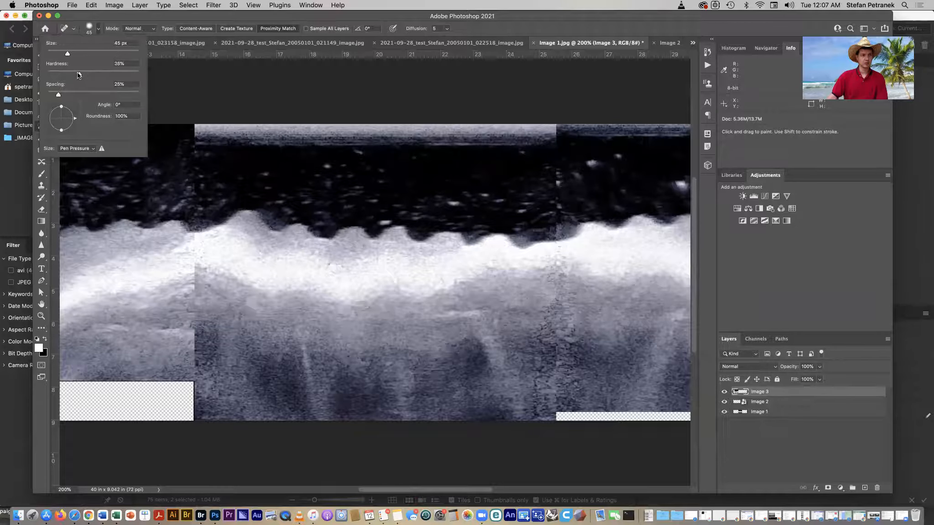
{"action": "left_click", "coordinate": [89, 29]}
{"action": "left_click_drag", "start_coordinate": [192, 260], "coordinate": [194, 237]}
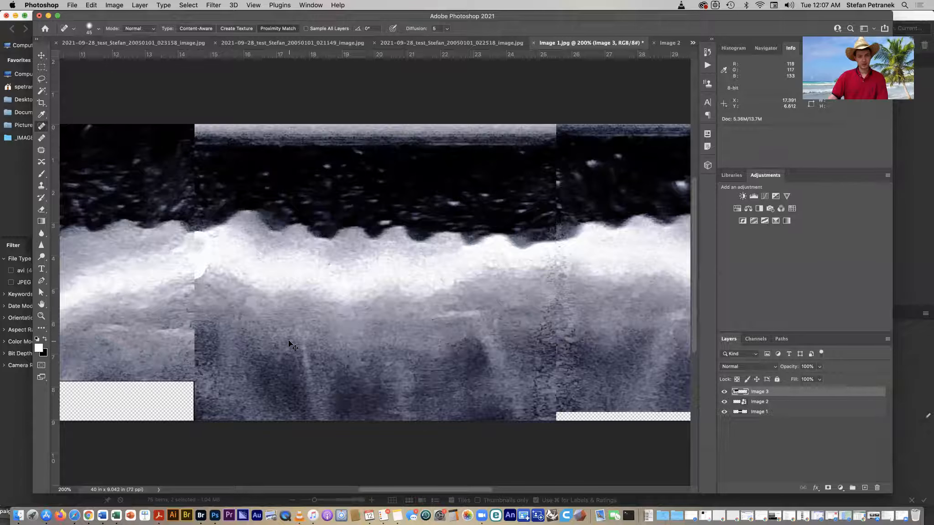
{"action": "mouse_move", "coordinate": [196, 285]}
{"action": "left_mouse_down"}
{"action": "mouse_move", "coordinate": [191, 363]}
{"action": "mouse_move", "coordinate": [193, 345]}
{"action": "left_mouse_up"}
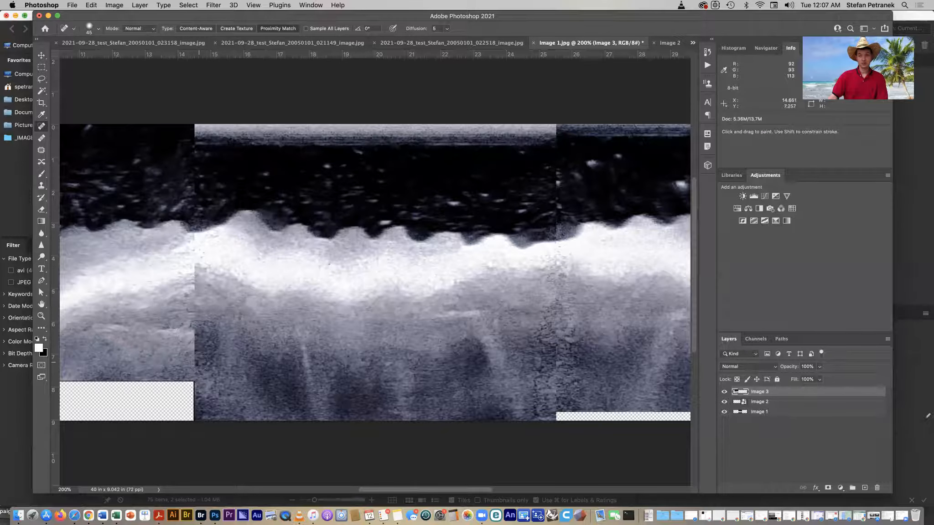
{"action": "left_click_drag", "start_coordinate": [384, 330], "coordinate": [365, 330]}
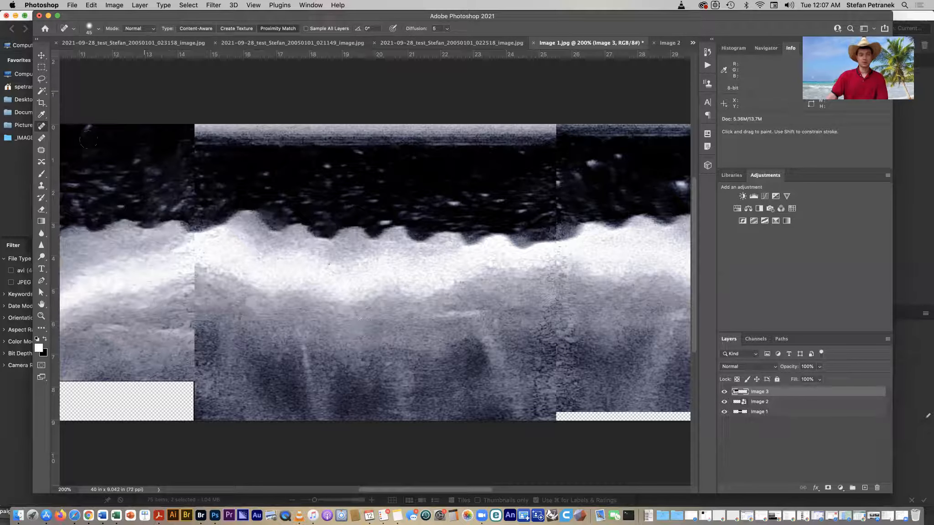
- Switch to the Clone Stamp tool, enlarge the brush, and clone nearby texture over the lower and middle parts of the left seam
{"action": "left_click", "coordinate": [41, 187]}
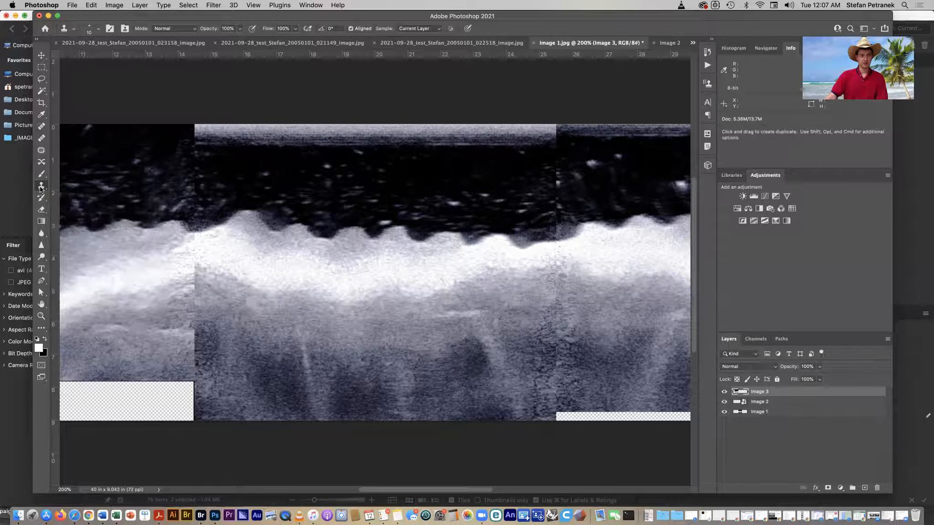
{"action": "key", "text": "bracketright"}
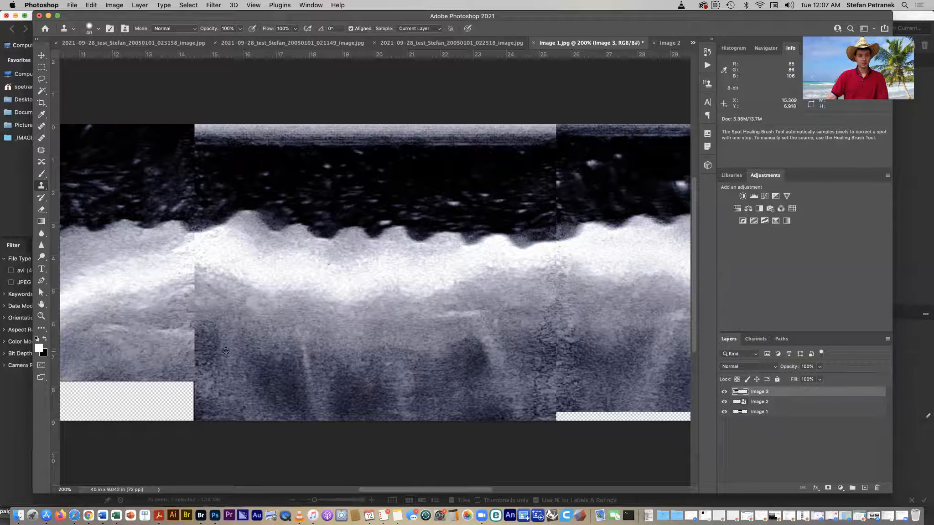
{"action": "left_click", "coordinate": [107, 363], "text": "alt"}
{"action": "mouse_move", "coordinate": [194, 370]}
{"action": "left_mouse_down"}
{"action": "mouse_move", "coordinate": [191, 350]}
{"action": "mouse_move", "coordinate": [205, 364]}
{"action": "left_mouse_up"}
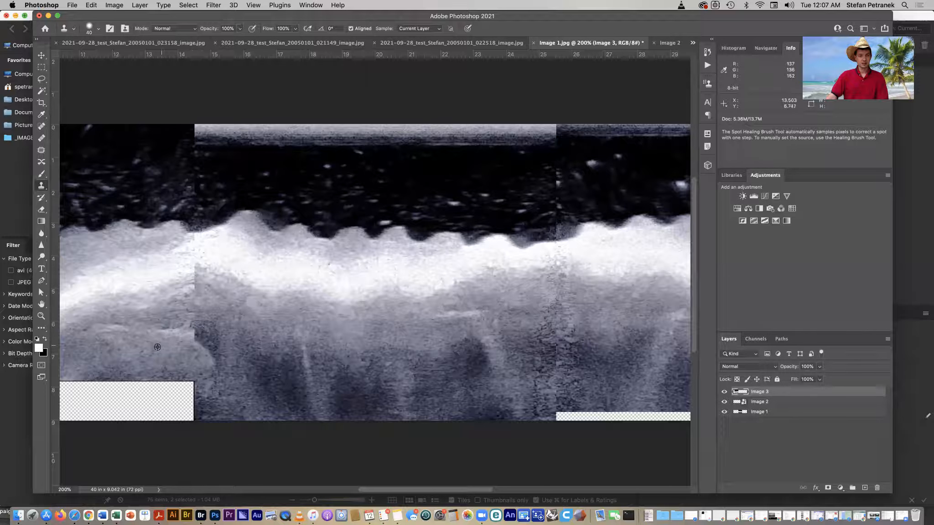
{"action": "left_click_drag", "start_coordinate": [199, 344], "coordinate": [201, 327]}
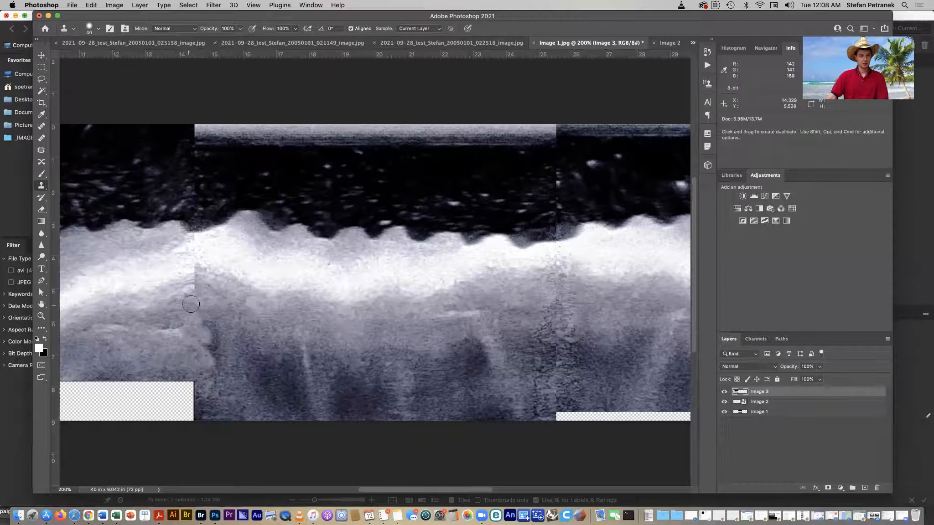
{"action": "left_click", "coordinate": [176, 296], "text": "alt"}
{"action": "left_click_drag", "start_coordinate": [198, 290], "coordinate": [197, 292]}
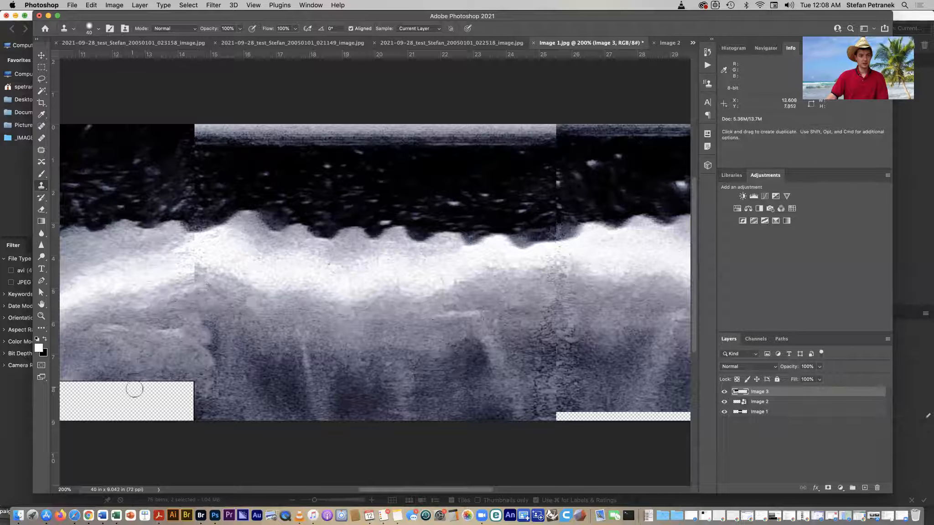
{"action": "left_click", "coordinate": [224, 276], "text": "alt"}
{"action": "mouse_move", "coordinate": [192, 273]}
{"action": "left_mouse_down"}
{"action": "mouse_move", "coordinate": [206, 335]}
{"action": "mouse_move", "coordinate": [190, 274]}
{"action": "left_mouse_up"}
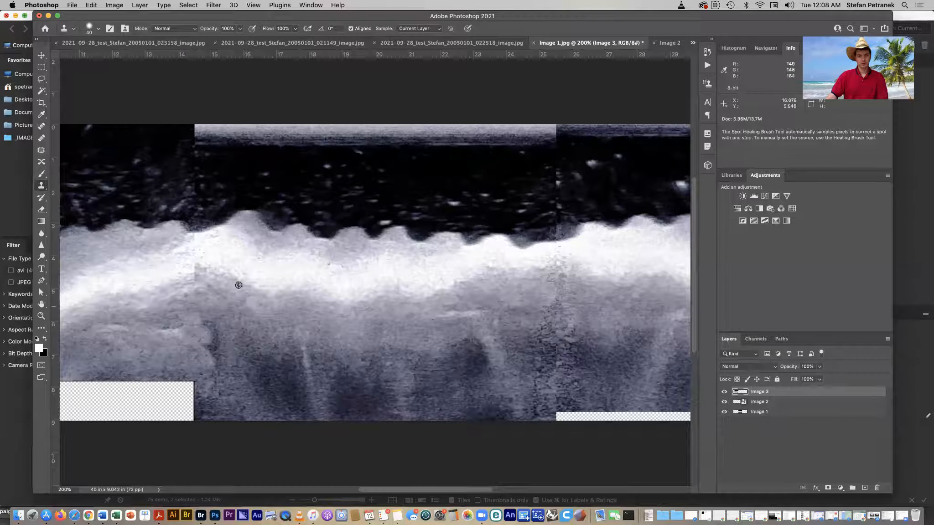
- Sample more nearby texture and clone it over the upper and lower parts of the left seam
{"action": "left_click", "coordinate": [161, 285], "text": "alt"}
{"action": "left_click_drag", "start_coordinate": [199, 271], "coordinate": [197, 277]}
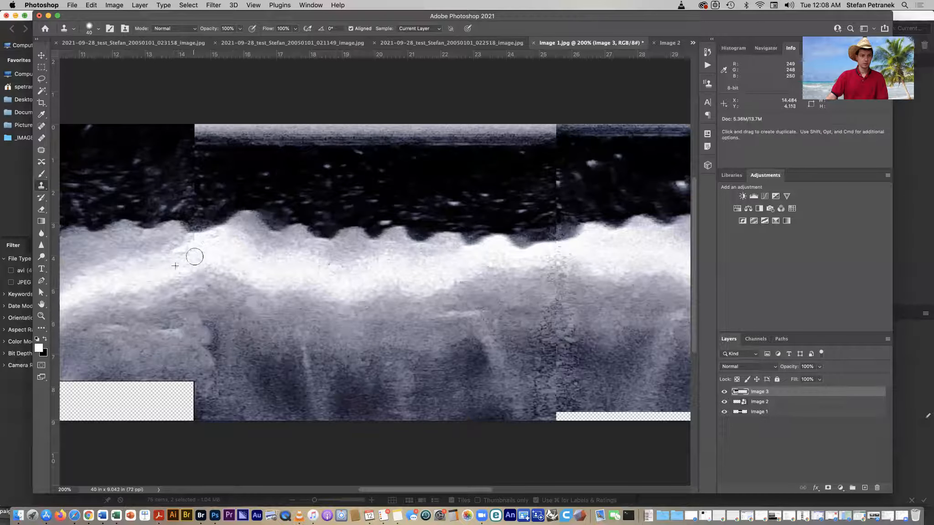
{"action": "left_click", "coordinate": [194, 242]}
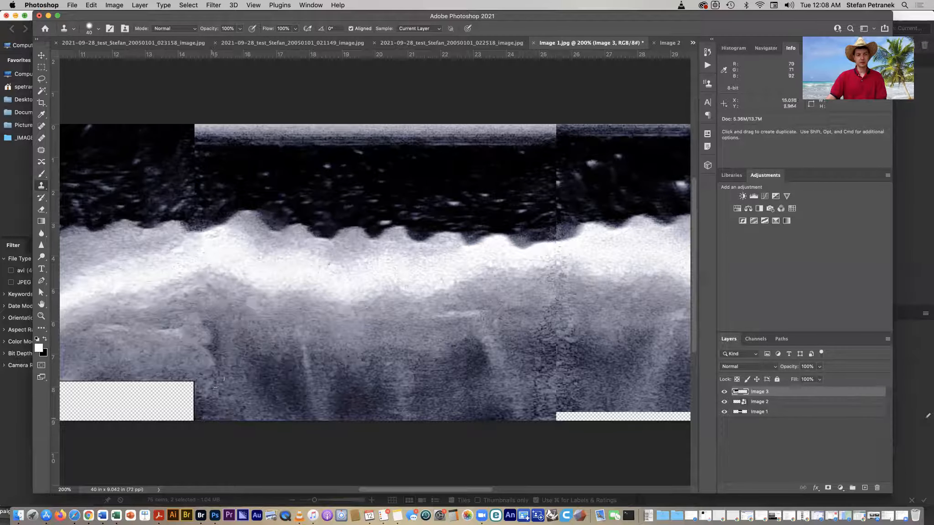
{"action": "left_click", "coordinate": [161, 353], "text": "alt"}
{"action": "mouse_move", "coordinate": [204, 339]}
{"action": "left_mouse_down"}
{"action": "mouse_move", "coordinate": [213, 349]}
{"action": "mouse_move", "coordinate": [214, 325]}
{"action": "mouse_move", "coordinate": [192, 329]}
{"action": "mouse_move", "coordinate": [191, 348]}
{"action": "left_mouse_up"}
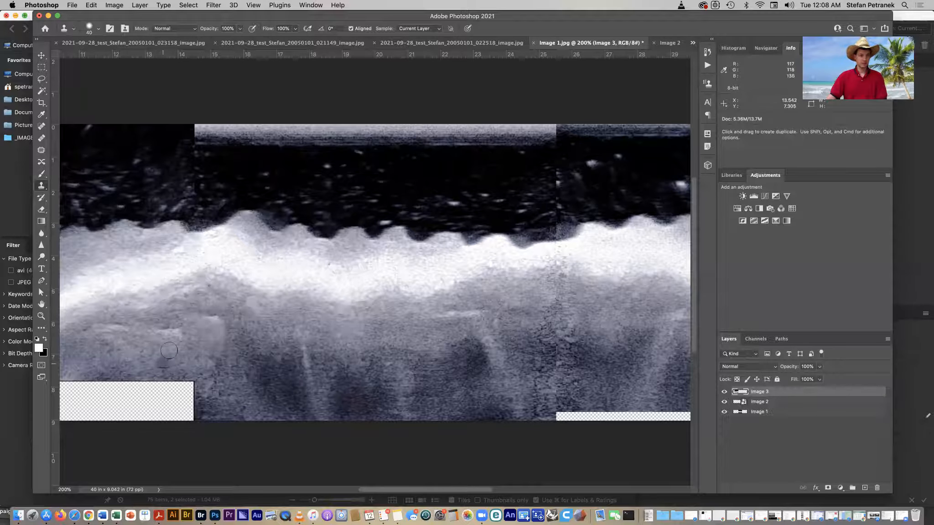
{"action": "left_click", "coordinate": [148, 348], "text": "alt"}
{"action": "left_click_drag", "start_coordinate": [163, 333], "coordinate": [166, 332]}
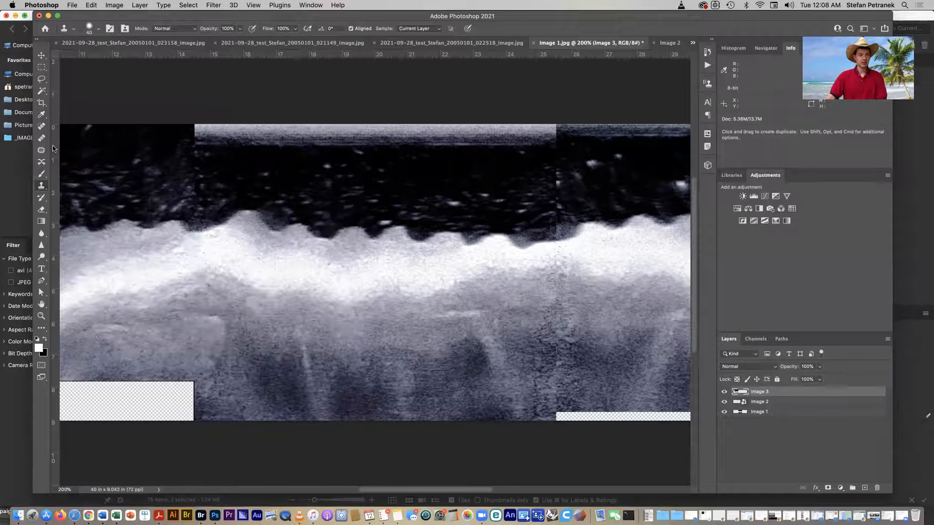
- Spot-heal the remaining blemish beside the left seam with the Spot Healing Brush
{"action": "left_click", "coordinate": [41, 126]}
{"action": "left_click_drag", "start_coordinate": [211, 323], "coordinate": [202, 317]}
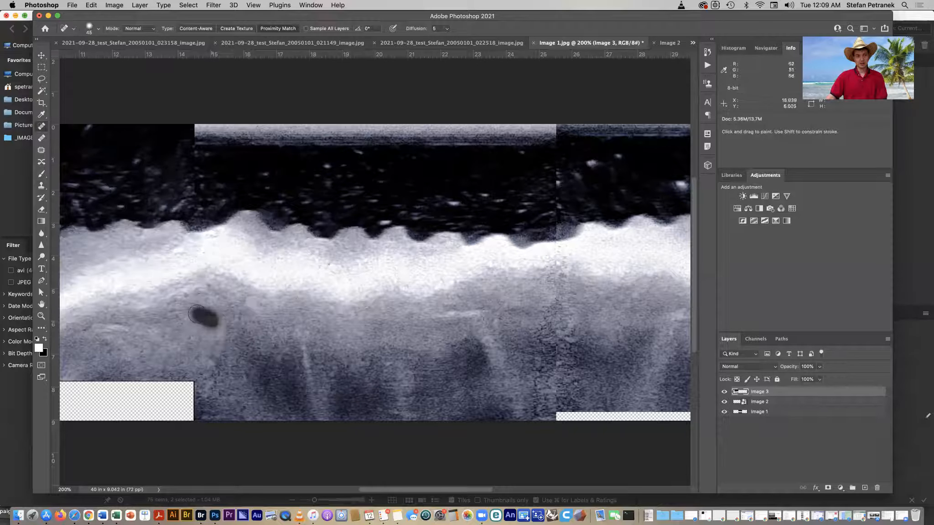
{"action": "left_click", "coordinate": [211, 306]}
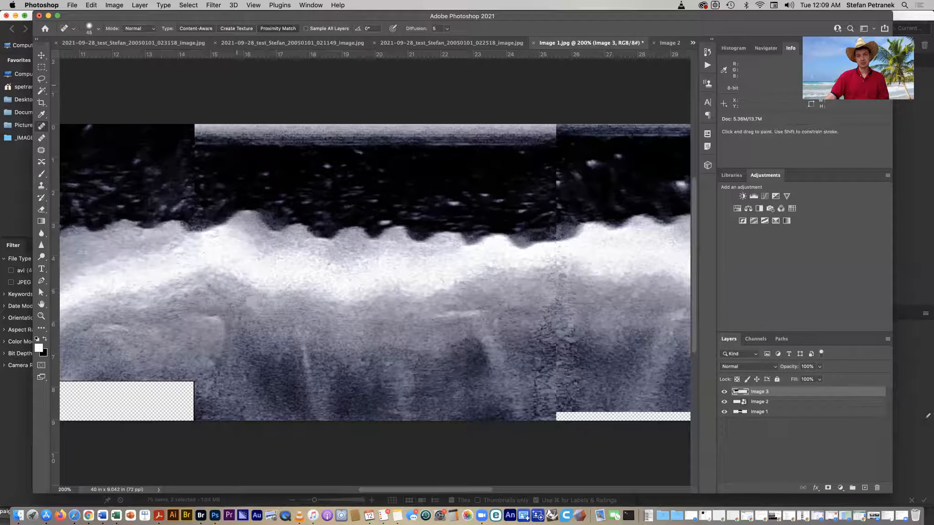
- Flatten the image and convert the background into a regular editable layer
{"action": "left_click", "coordinate": [147, 5]}
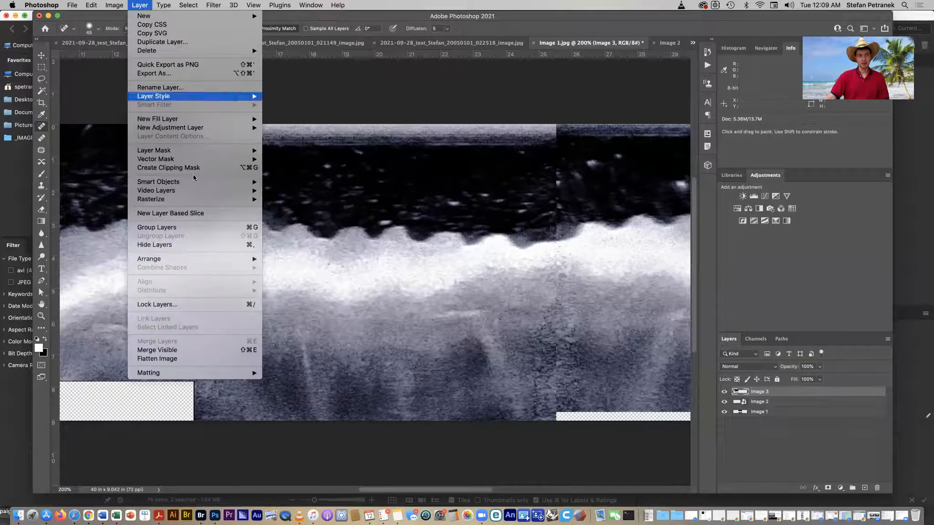
{"action": "left_click", "coordinate": [209, 359]}
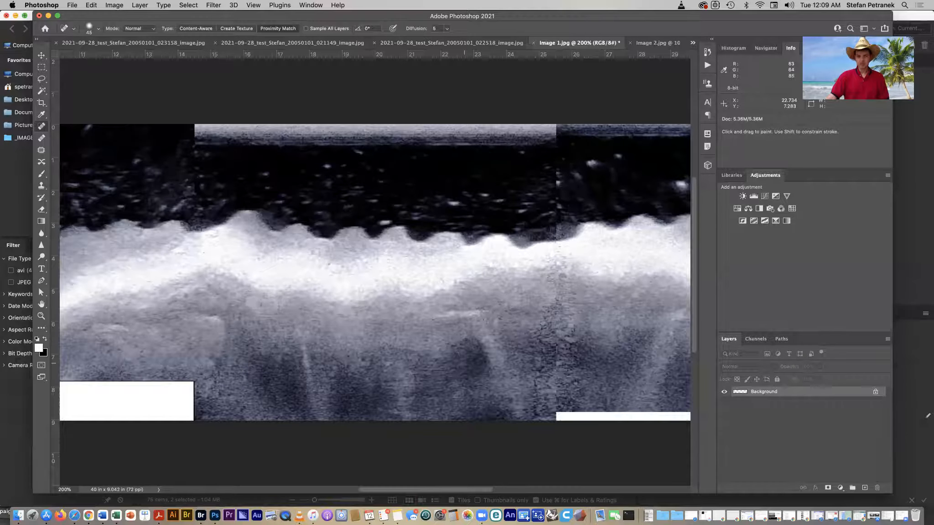
{"action": "double_click", "coordinate": [828, 393]}
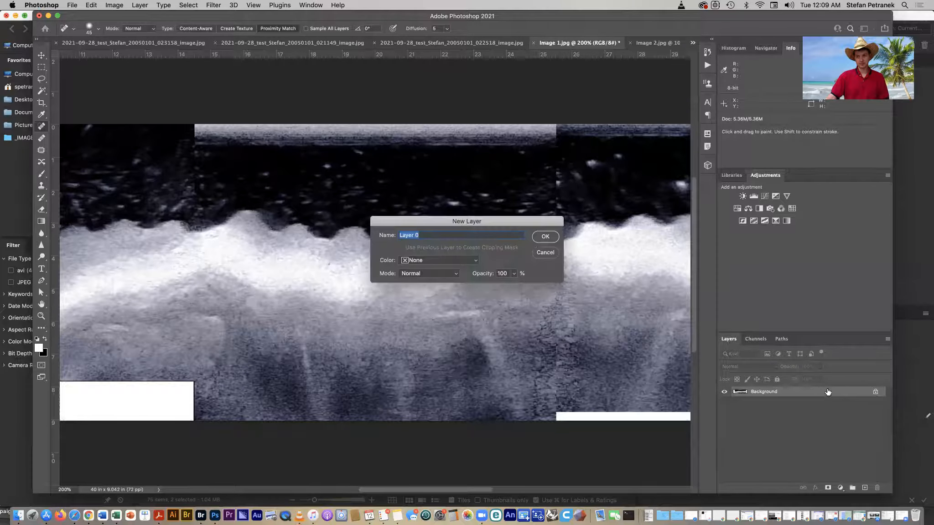
{"action": "key", "text": "Return"}
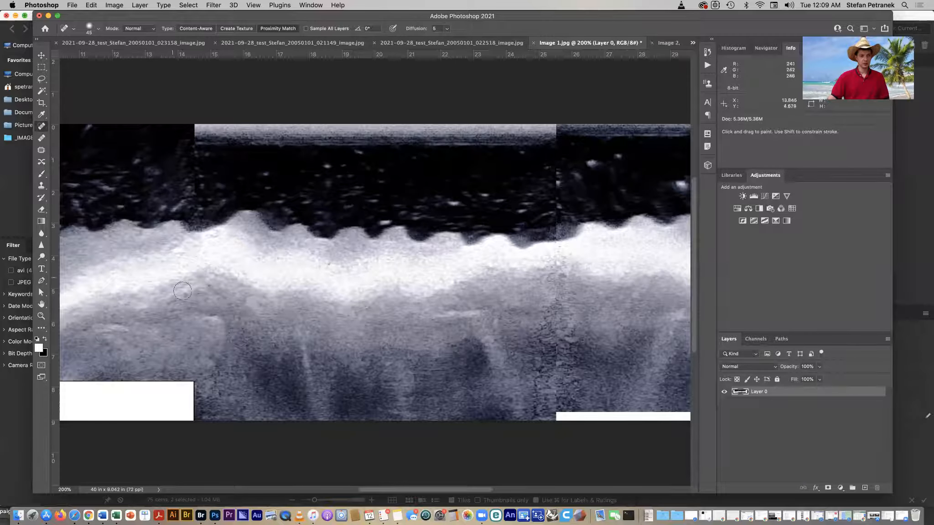
- Spot-heal two more spots along the left seam on the flattened layer
{"action": "left_click_drag", "start_coordinate": [203, 287], "coordinate": [189, 296]}
{"action": "left_click_drag", "start_coordinate": [204, 332], "coordinate": [207, 316]}
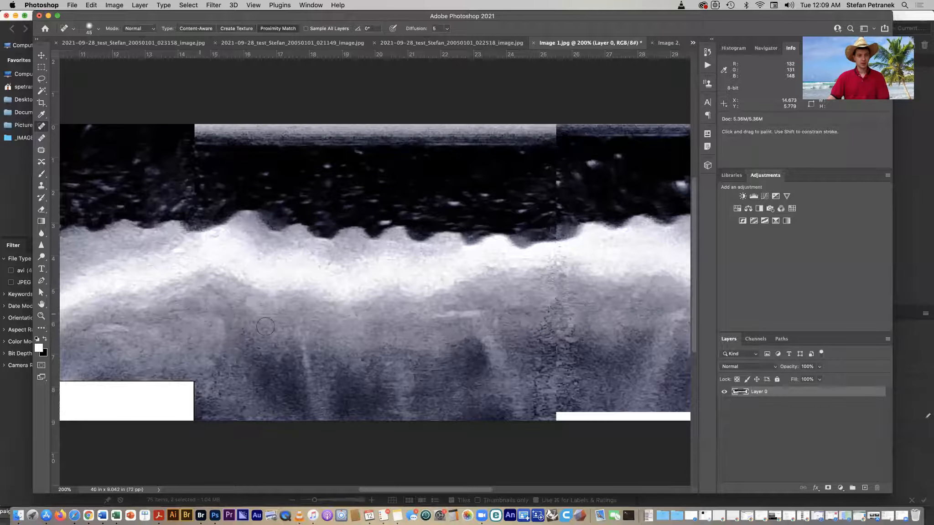
- Try healing the seam between the middle and right images, then undo the stroke
{"action": "scroll", "coordinate": [200, 314], "scroll_direction": "right", "scroll_amount": 6}
{"action": "mouse_move", "coordinate": [350, 267]}
{"action": "left_mouse_down"}
{"action": "mouse_move", "coordinate": [349, 244]}
{"action": "mouse_move", "coordinate": [335, 252]}
{"action": "mouse_move", "coordinate": [371, 275]}
{"action": "mouse_move", "coordinate": [341, 313]}
{"action": "mouse_move", "coordinate": [353, 335]}
{"action": "mouse_move", "coordinate": [342, 335]}
{"action": "mouse_move", "coordinate": [337, 366]}
{"action": "mouse_move", "coordinate": [384, 375]}
{"action": "mouse_move", "coordinate": [338, 396]}
{"action": "left_mouse_up"}
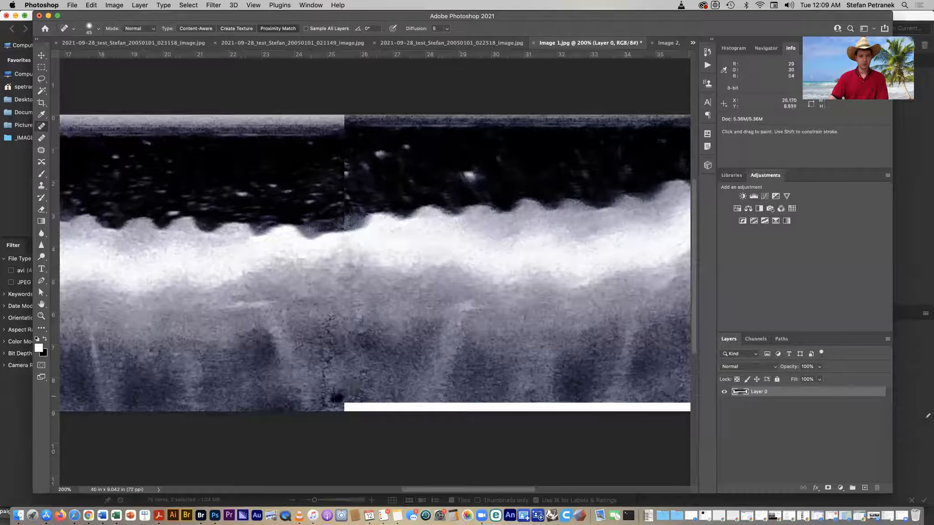
{"action": "key", "text": "super+z"}
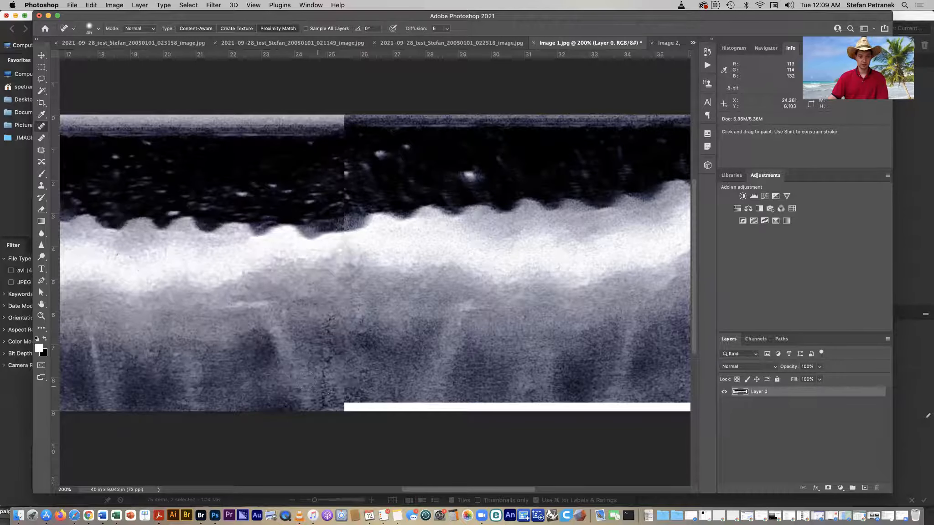
- Spot-heal along the seam between the middle and right images on the flattened layer
{"action": "left_click", "coordinate": [355, 341]}
{"action": "scroll", "coordinate": [358, 354], "scroll_direction": "right", "scroll_amount": 5}
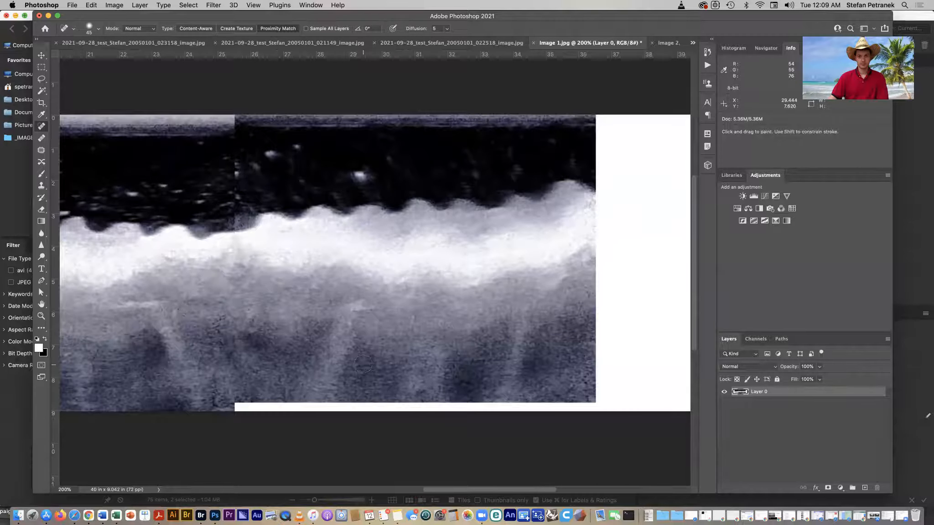
{"action": "key", "text": "super+minus"}
{"action": "left_click_drag", "start_coordinate": [257, 372], "coordinate": [439, 374]}
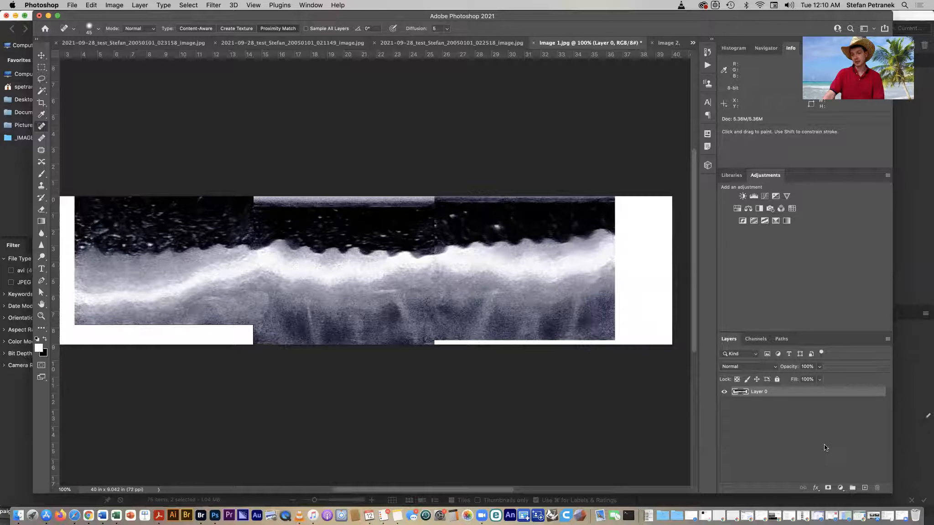
- Add a new layer beneath the image layer and fill it with black
{"action": "left_click", "coordinate": [865, 487]}
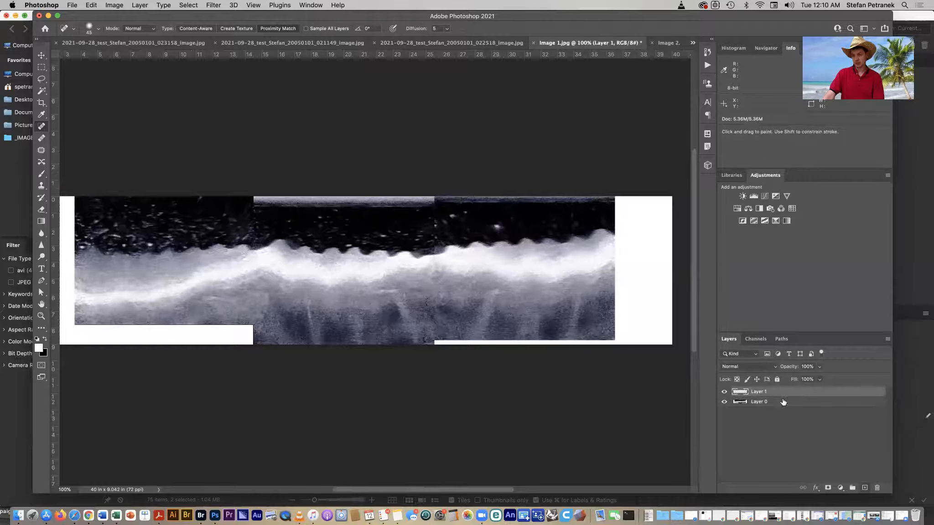
{"action": "left_click_drag", "start_coordinate": [759, 392], "coordinate": [757, 409]}
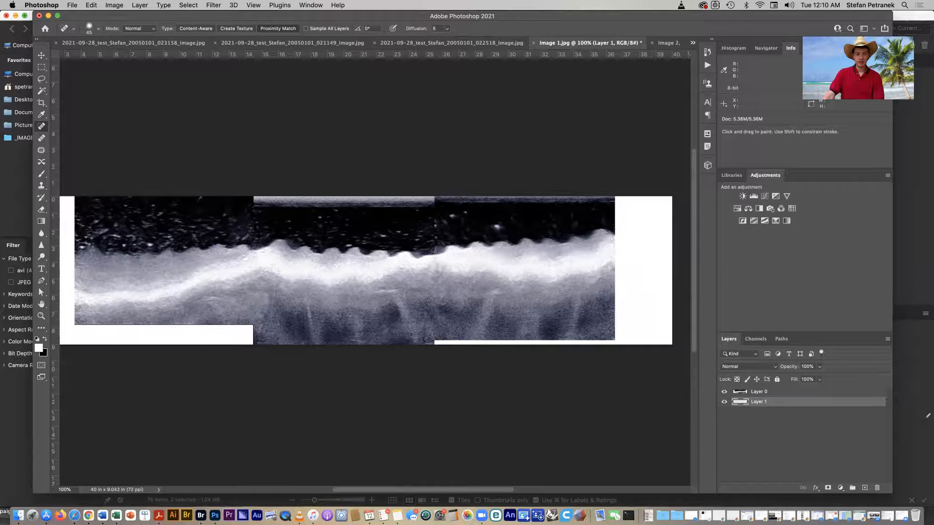
{"action": "left_click", "coordinate": [90, 5]}
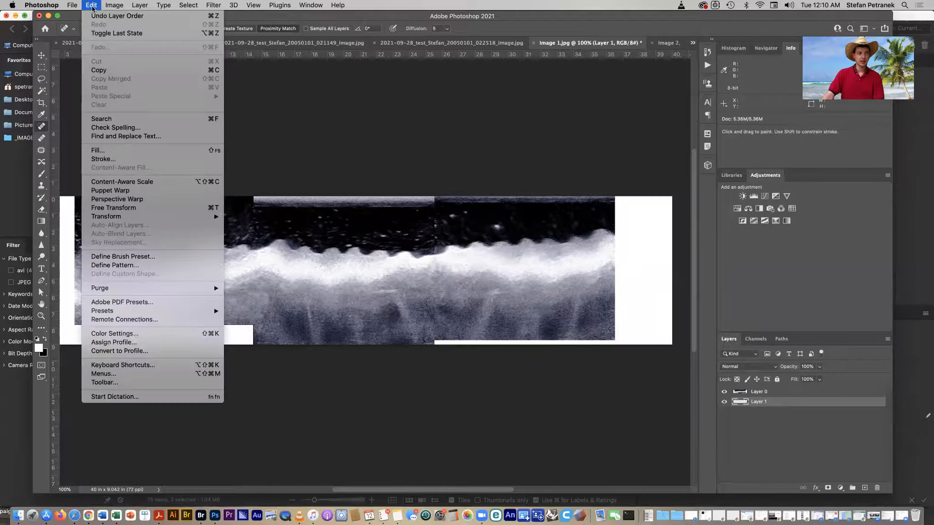
{"action": "left_click", "coordinate": [123, 151]}
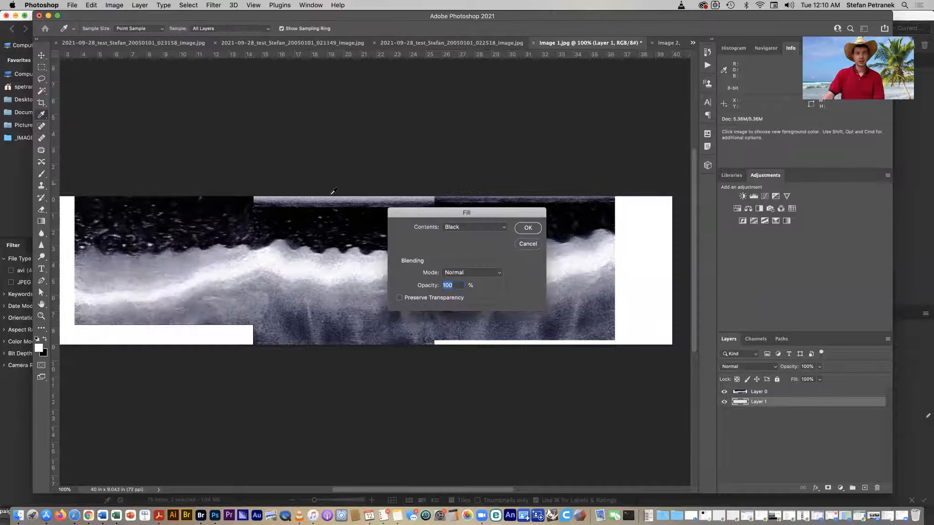
{"action": "left_click", "coordinate": [462, 230]}
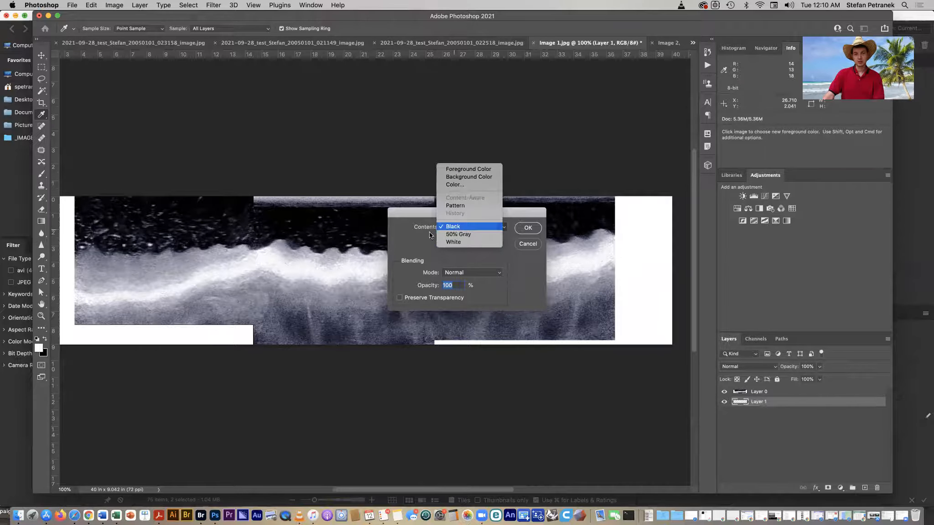
{"action": "left_click", "coordinate": [489, 225]}
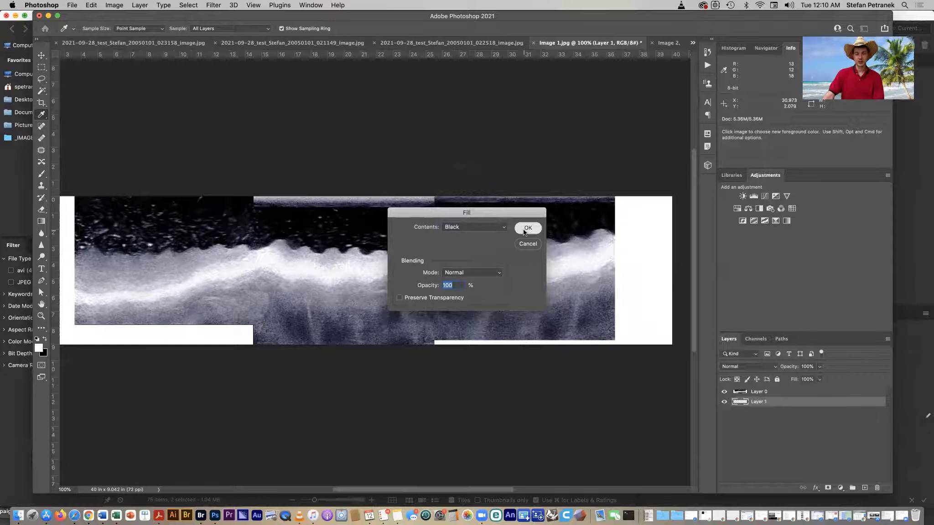
{"action": "left_click", "coordinate": [525, 232]}
{"action": "key", "text": "j"}
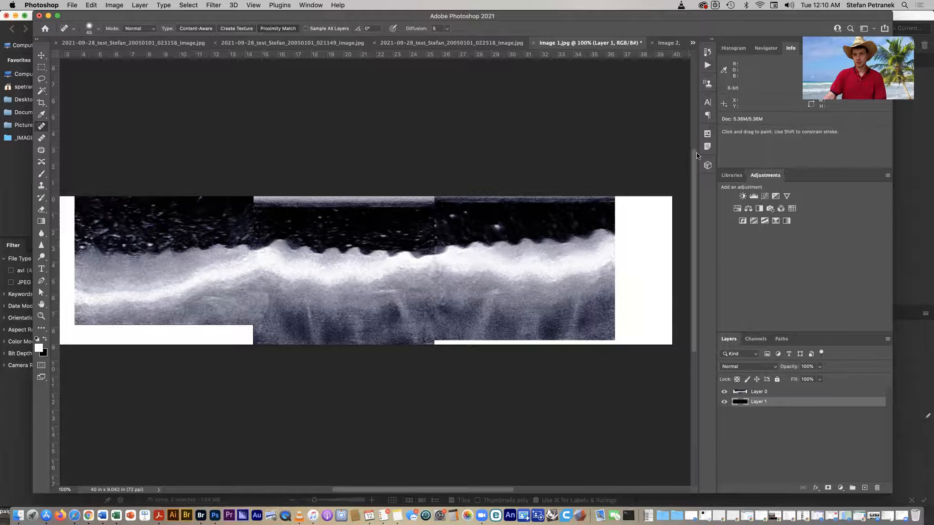
- Revert the document in History to the last Clone Stamp state, before flattening
{"action": "left_click", "coordinate": [705, 54]}
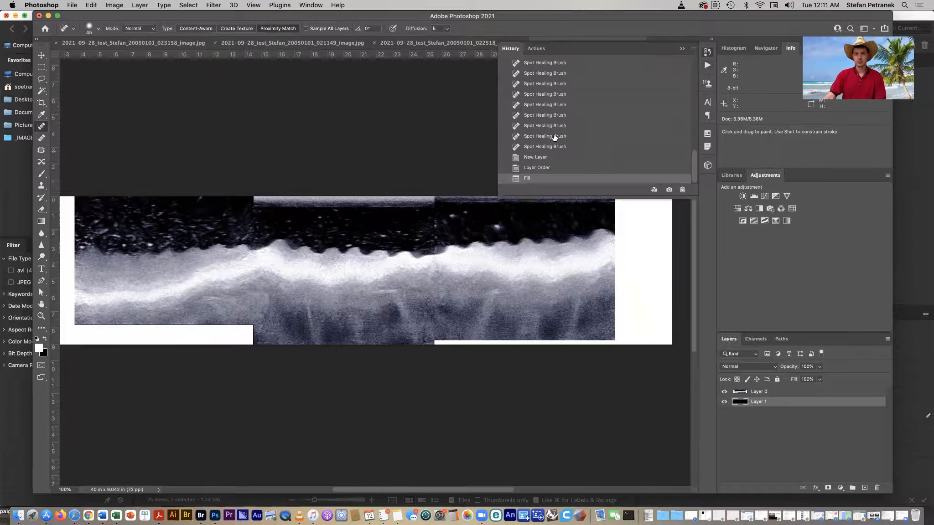
{"action": "left_click", "coordinate": [555, 146]}
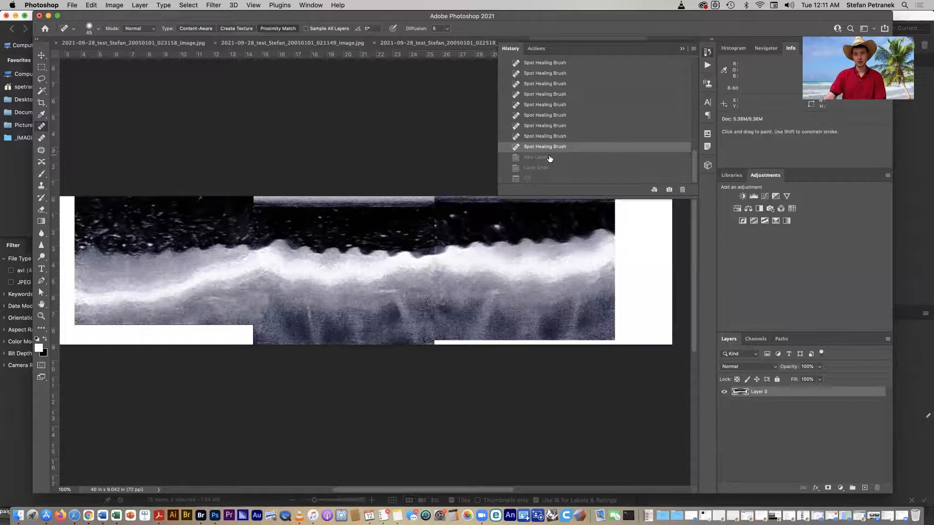
{"action": "scroll", "coordinate": [558, 132], "scroll_direction": "up", "scroll_amount": 2}
{"action": "scroll", "coordinate": [557, 131], "scroll_direction": "up", "scroll_amount": 1}
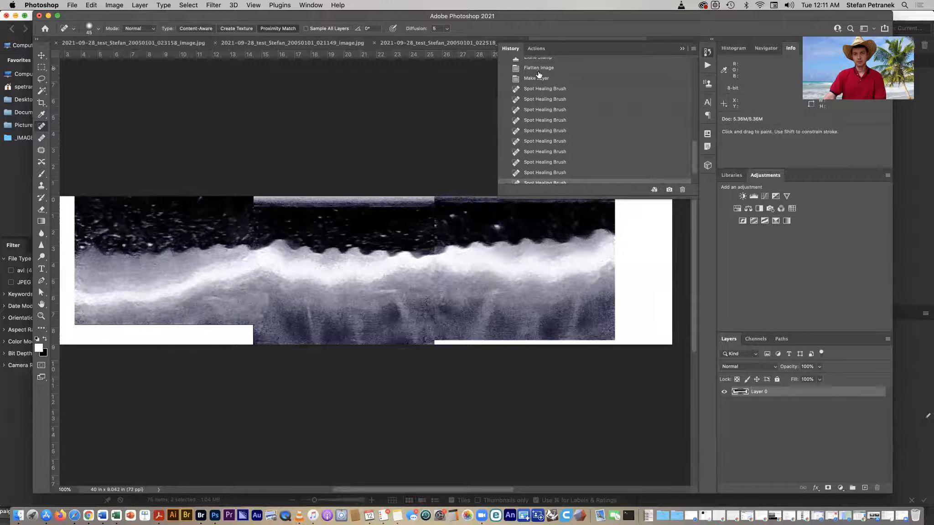
{"action": "scroll", "coordinate": [542, 66], "scroll_direction": "up", "scroll_amount": 1}
{"action": "left_click", "coordinate": [541, 63]}
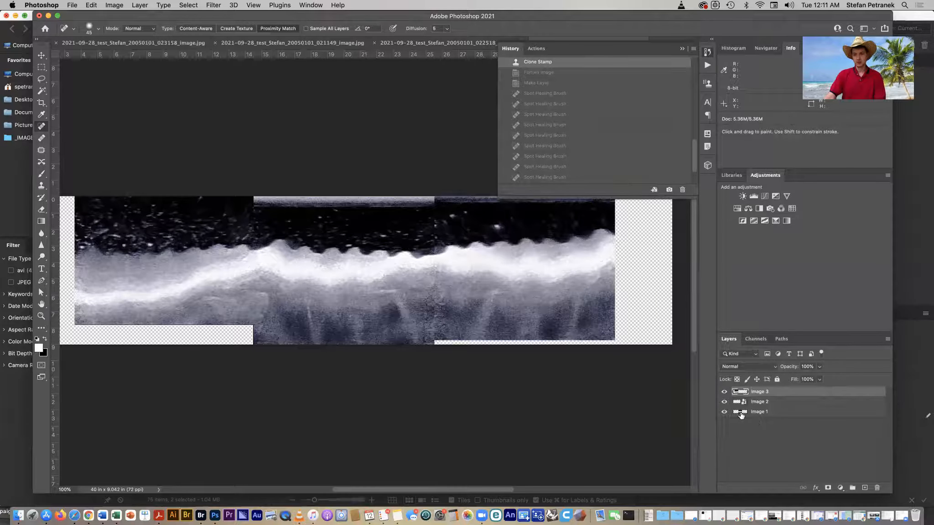
- Create a new layer, move it below Image 1, and fill it with black
{"action": "left_click", "coordinate": [749, 434]}
{"action": "left_click", "coordinate": [865, 489]}
{"action": "left_click_drag", "start_coordinate": [768, 393], "coordinate": [765, 439]}
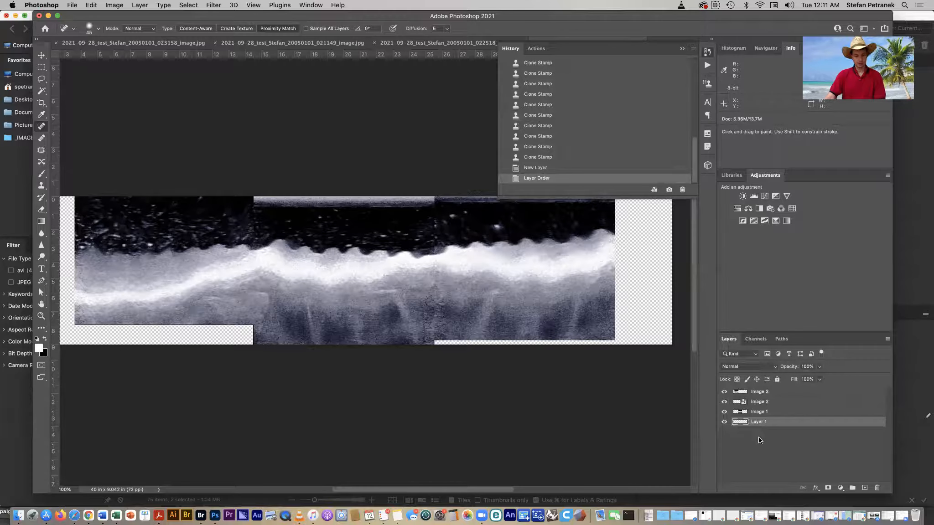
{"action": "key", "text": "shift+BackSpace"}
{"action": "key", "text": "Return"}
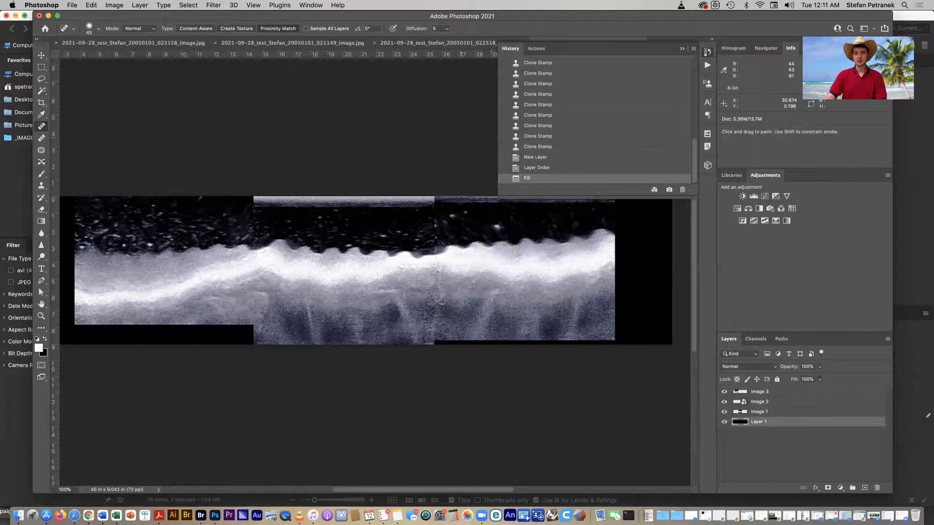
- Increase the canvas height to 14 inches
{"action": "left_click", "coordinate": [682, 48]}
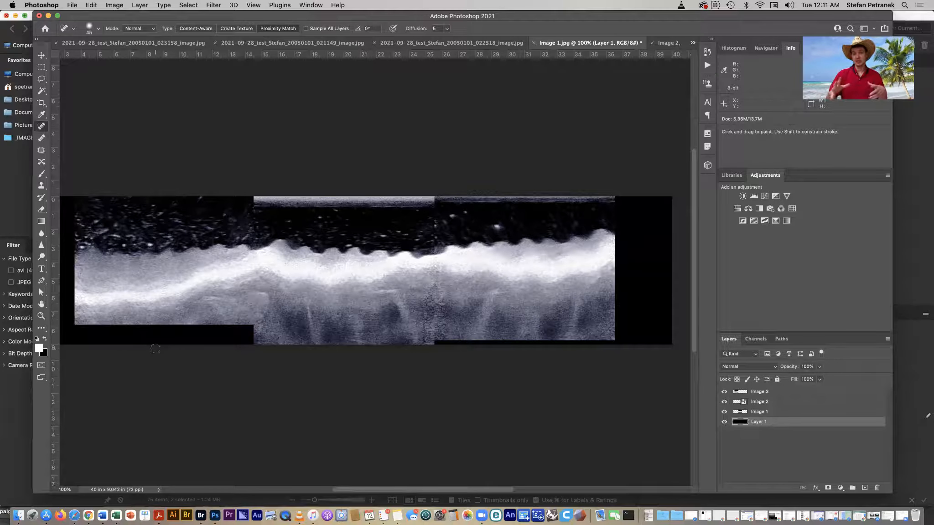
{"action": "left_click", "coordinate": [115, 6]}
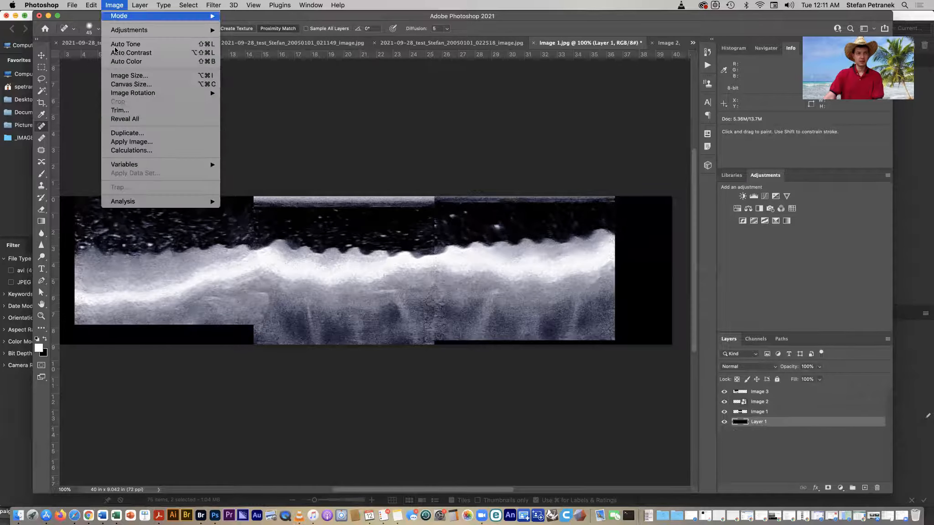
{"action": "left_click", "coordinate": [131, 84]}
{"action": "double_click", "coordinate": [460, 249]}
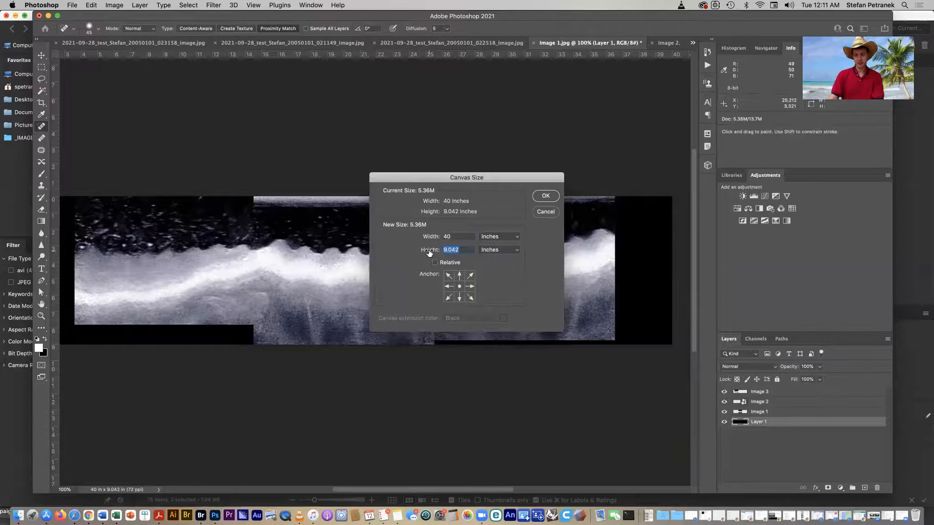
{"action": "type", "text": "14"}
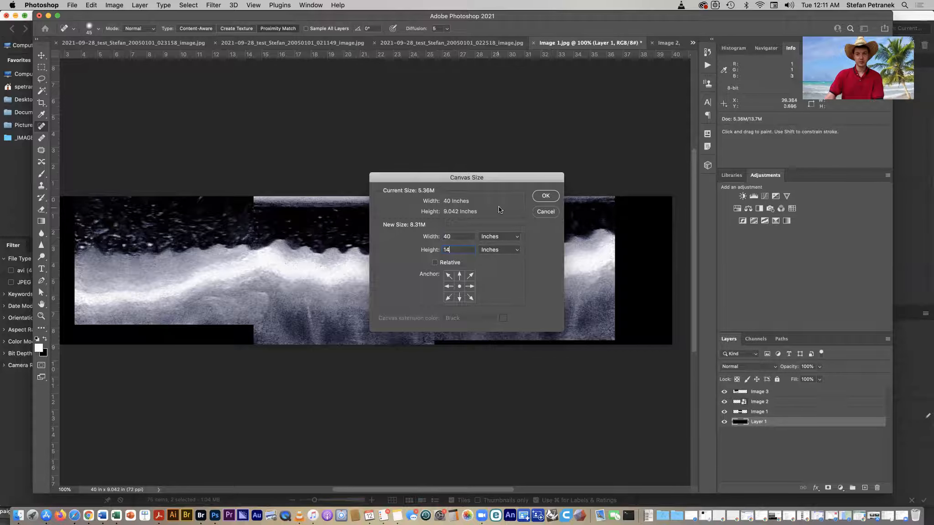
{"action": "left_click", "coordinate": [544, 197]}
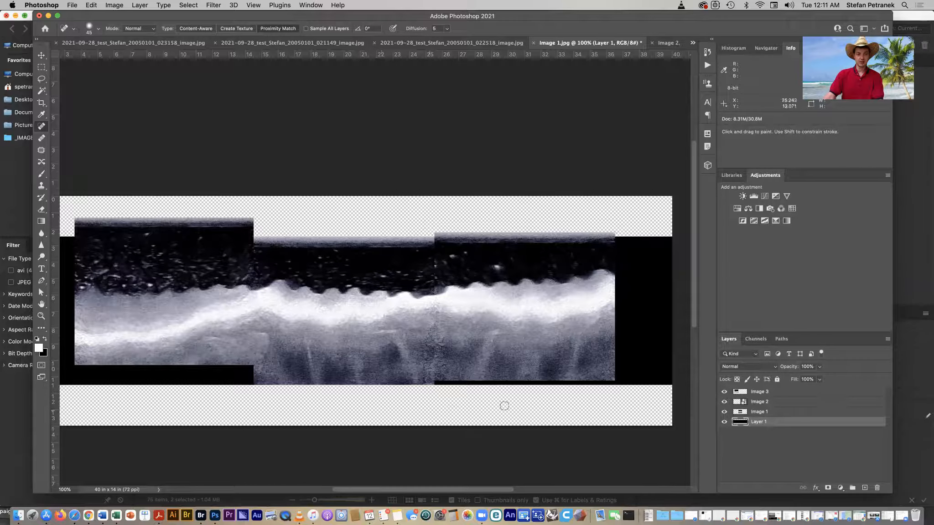
- Fill the bottom layer with black again to cover the enlarged canvas
{"action": "left_click", "coordinate": [789, 453]}
{"action": "left_click", "coordinate": [758, 423]}
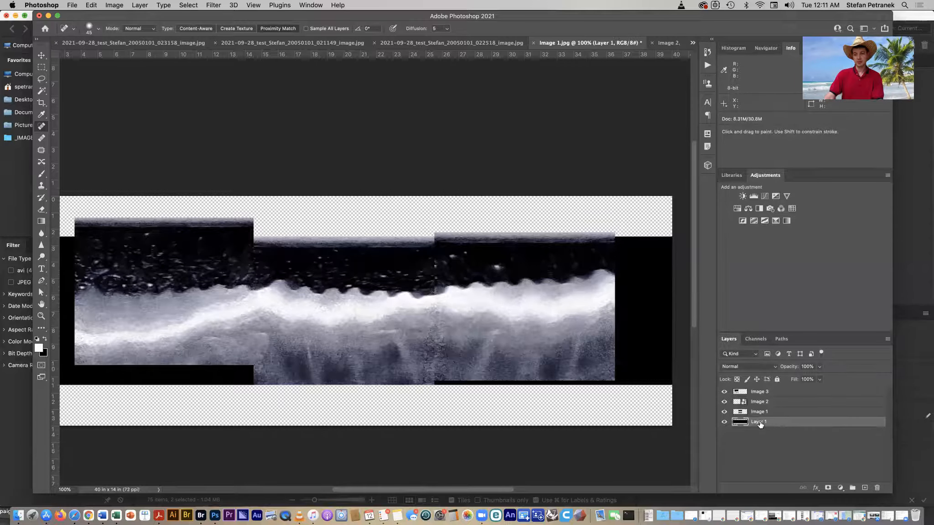
{"action": "left_click", "coordinate": [724, 424]}
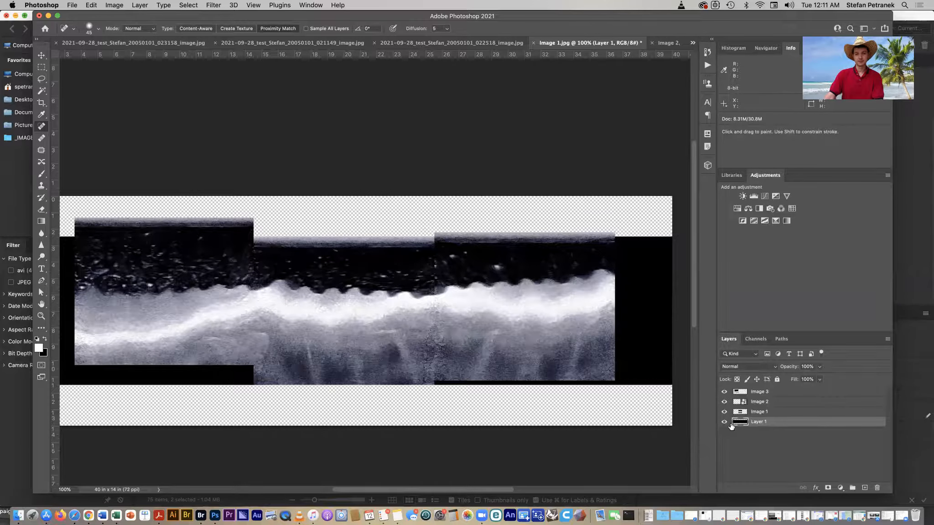
{"action": "left_click", "coordinate": [91, 5]}
{"action": "left_click", "coordinate": [97, 150]}
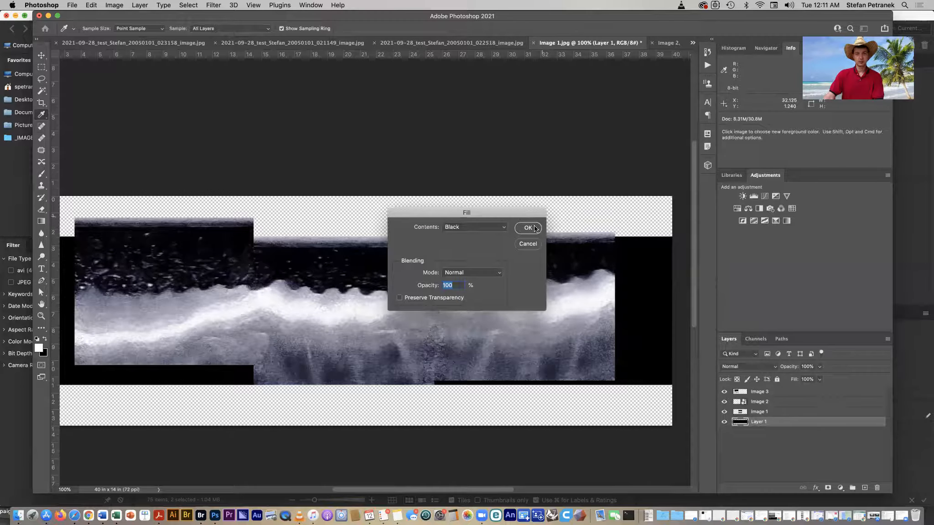
{"action": "left_click", "coordinate": [532, 230]}
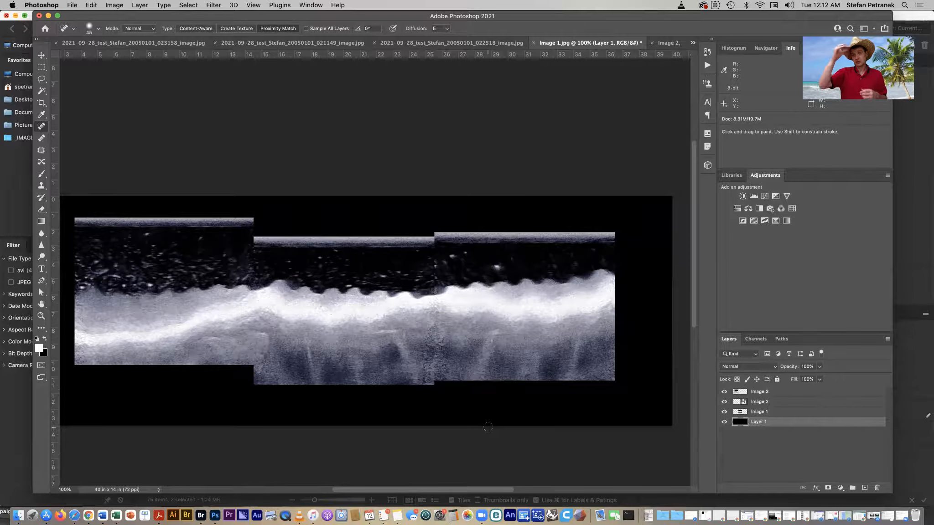
- Crop the document tightly to the combined ultrasound scan area, removing the black borders
{"action": "key", "text": "c"}
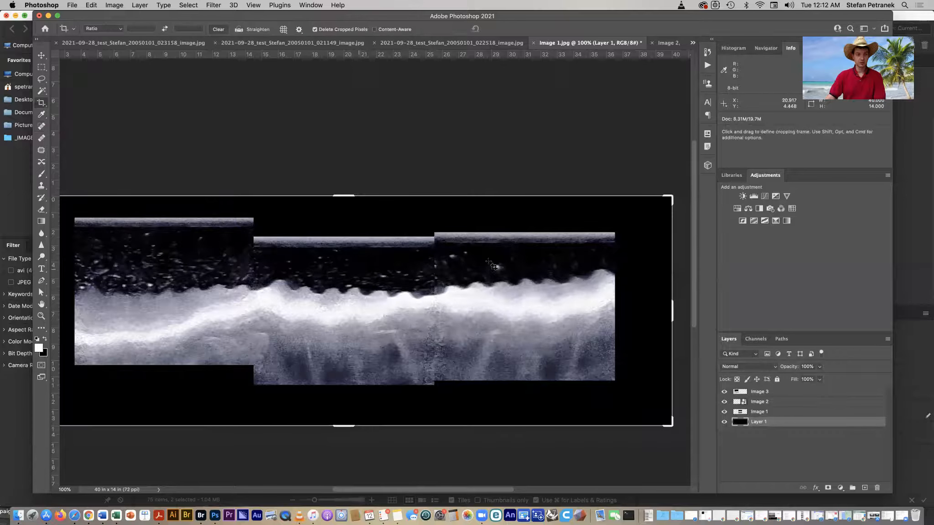
{"action": "left_click_drag", "start_coordinate": [671, 197], "coordinate": [643, 222]}
{"action": "left_click_drag", "start_coordinate": [341, 405], "coordinate": [344, 370]}
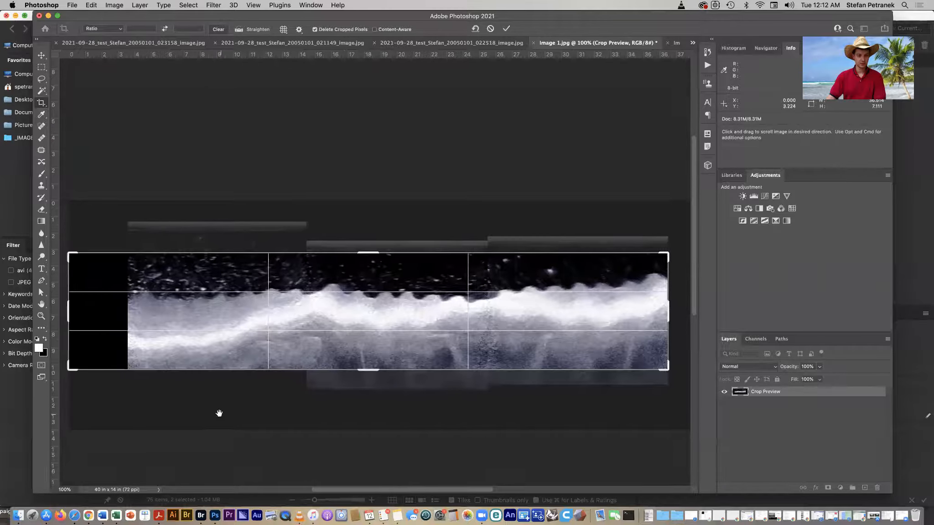
{"action": "left_click_drag", "start_coordinate": [91, 302], "coordinate": [123, 305]}
{"action": "mouse_move", "coordinate": [347, 489]}
{"action": "left_mouse_down"}
{"action": "mouse_move", "coordinate": [376, 490]}
{"action": "mouse_move", "coordinate": [362, 492]}
{"action": "left_mouse_up"}
{"action": "key", "text": "space"}
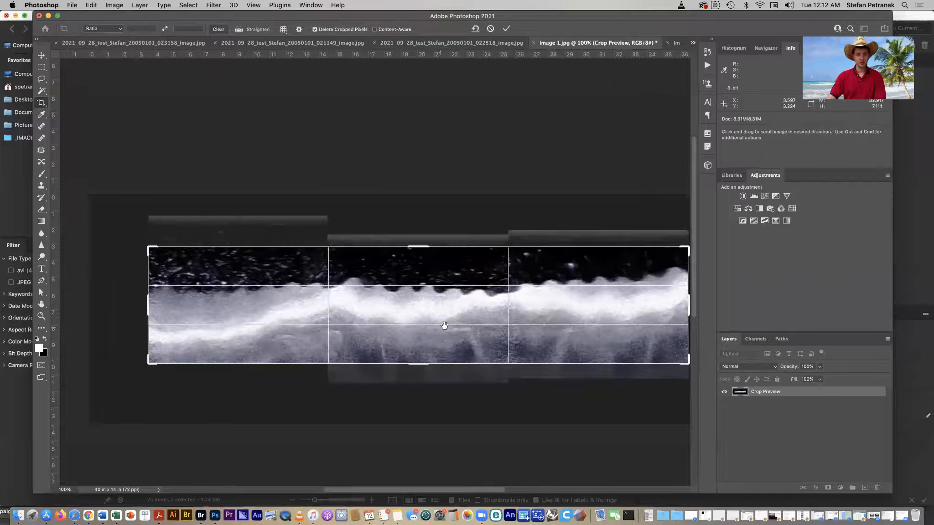
{"action": "left_click_drag", "start_coordinate": [487, 342], "coordinate": [450, 324]}
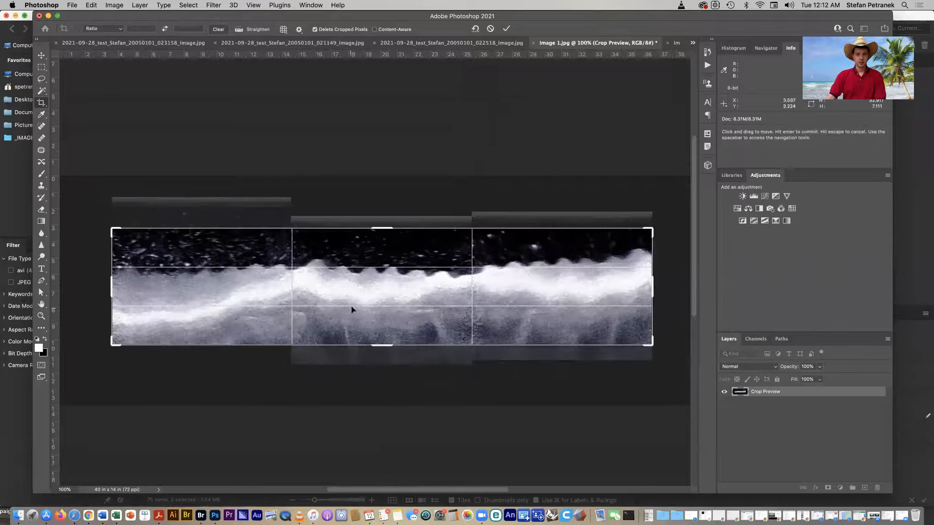
{"action": "key", "text": "Return"}
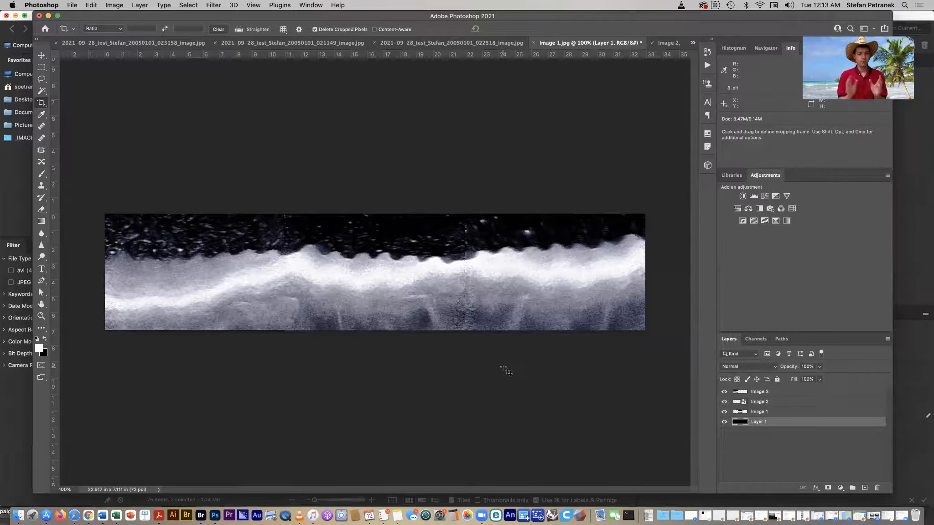
- Save the composite as Image 1.psd on the Desktop in Photoshop format
{"action": "left_click", "coordinate": [74, 6]}
{"action": "left_click", "coordinate": [74, 7]}
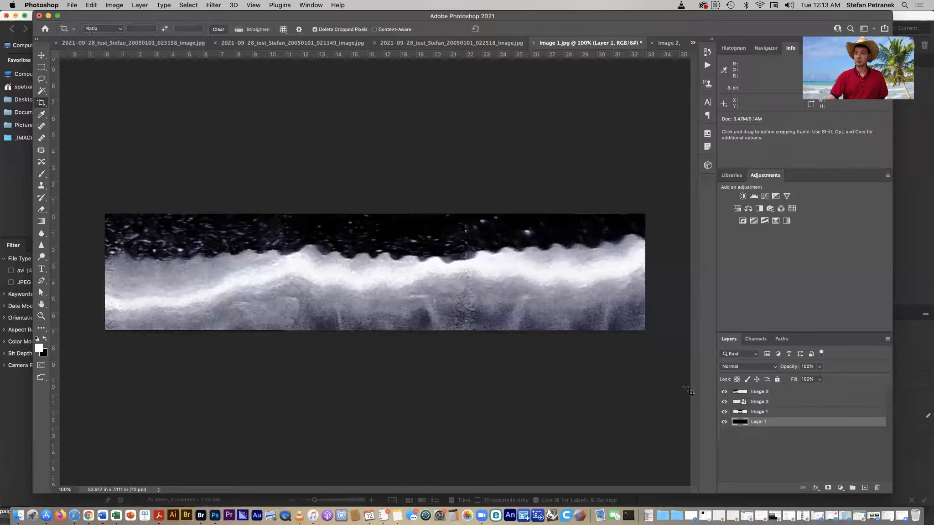
{"action": "left_click", "coordinate": [72, 4]}
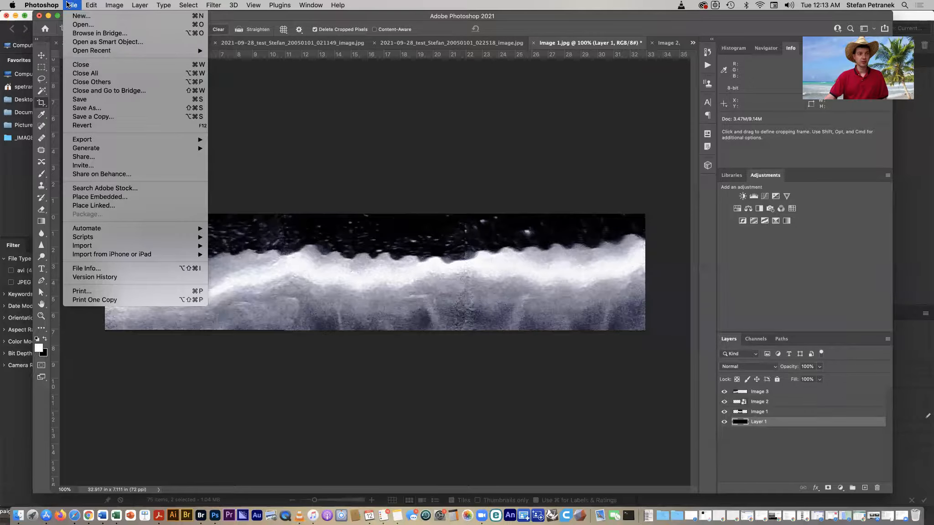
{"action": "left_click", "coordinate": [105, 108]}
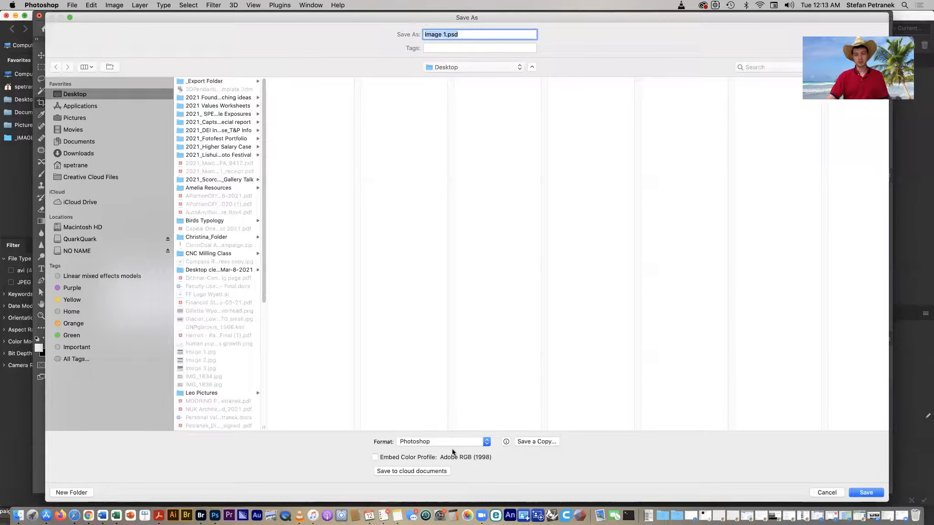
{"action": "left_click", "coordinate": [438, 441]}
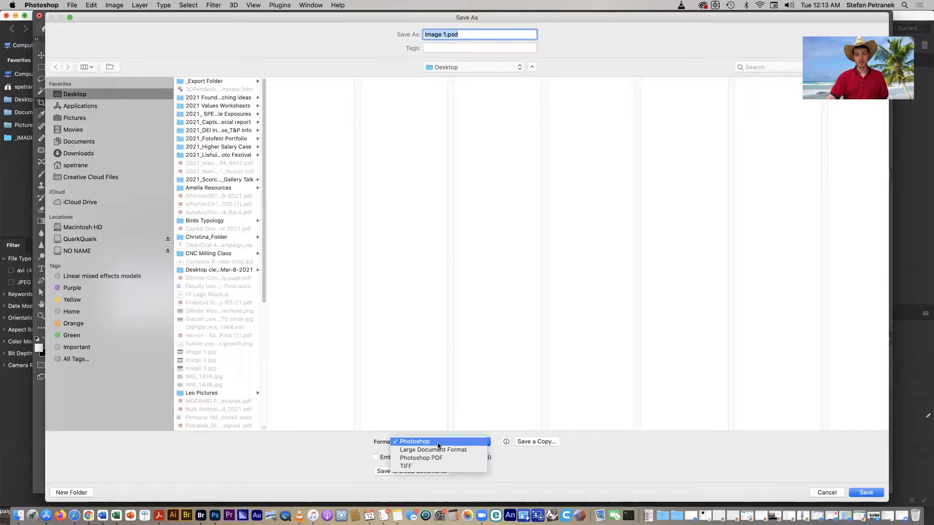
{"action": "left_click", "coordinate": [451, 403]}
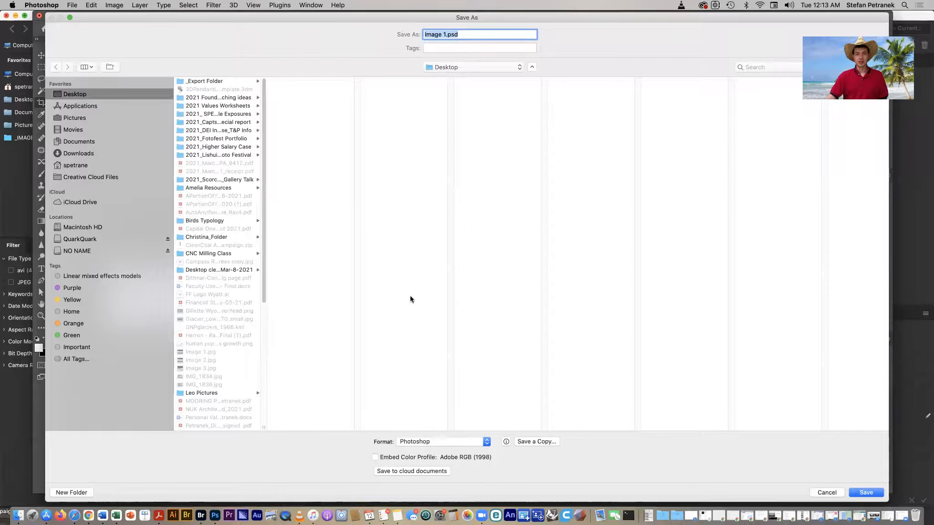
{"action": "left_click", "coordinate": [455, 442]}
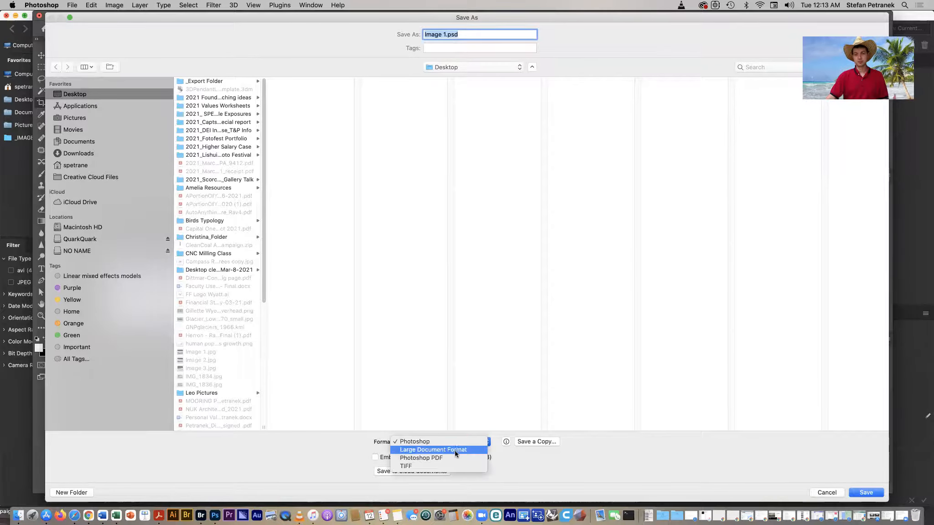
{"action": "left_click", "coordinate": [452, 439]}
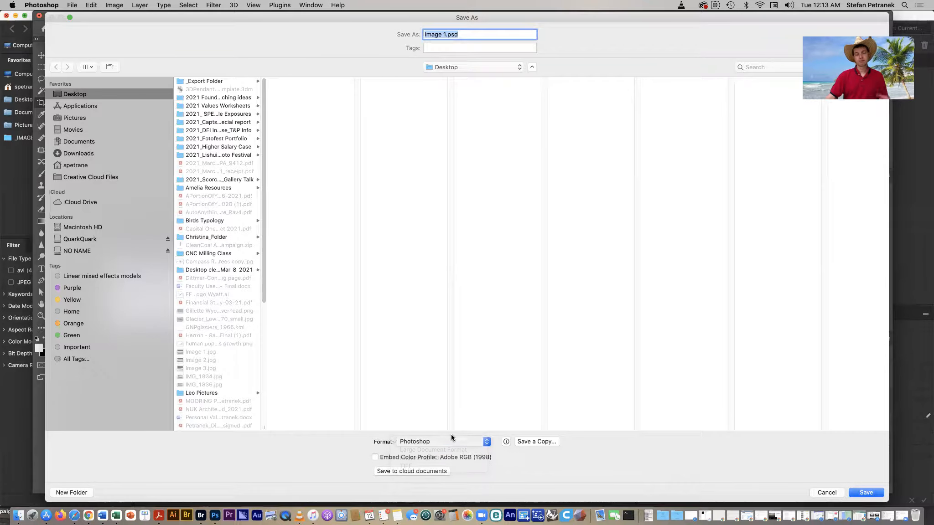
{"action": "left_click", "coordinate": [450, 441]}
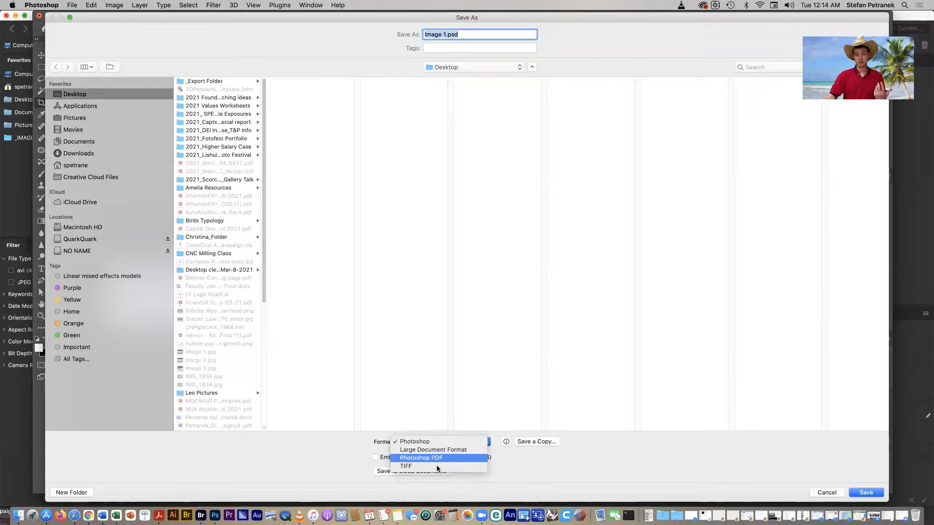
{"action": "left_click", "coordinate": [448, 443]}
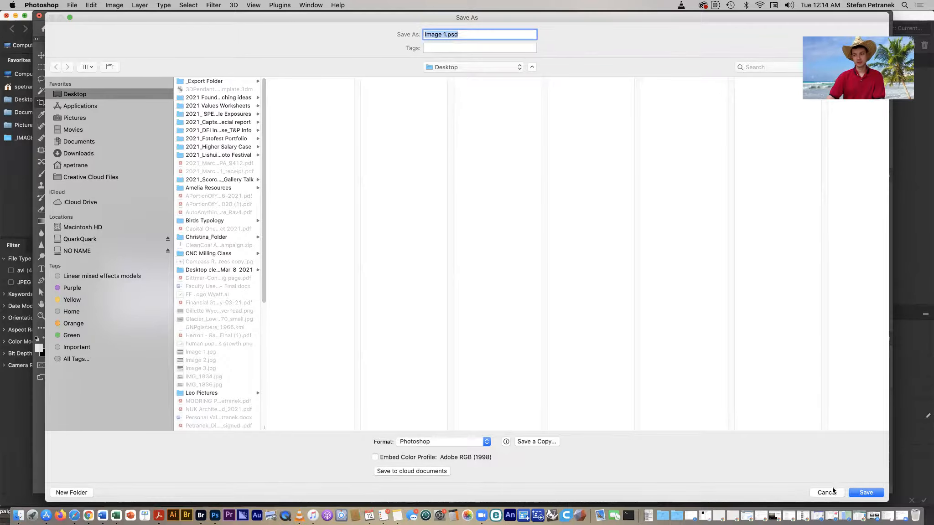
{"action": "left_click", "coordinate": [866, 492]}
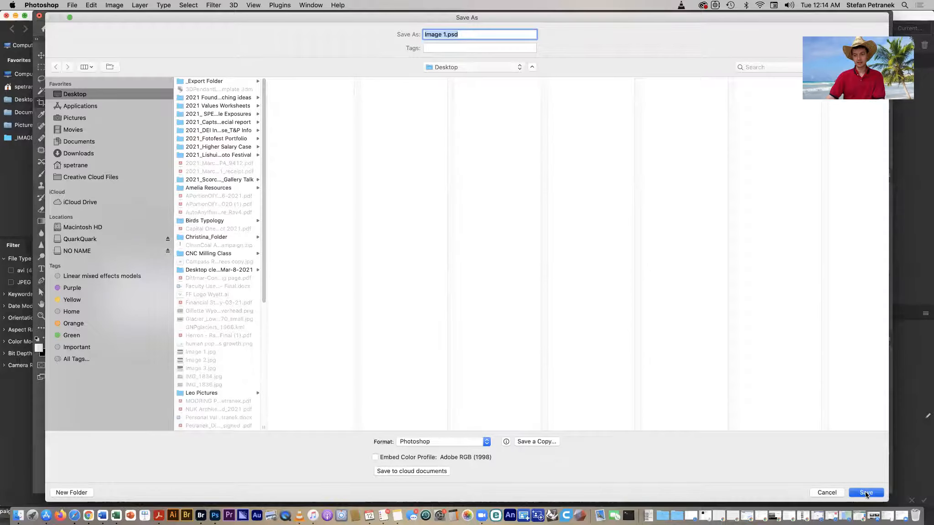
{"action": "left_click", "coordinate": [578, 227]}
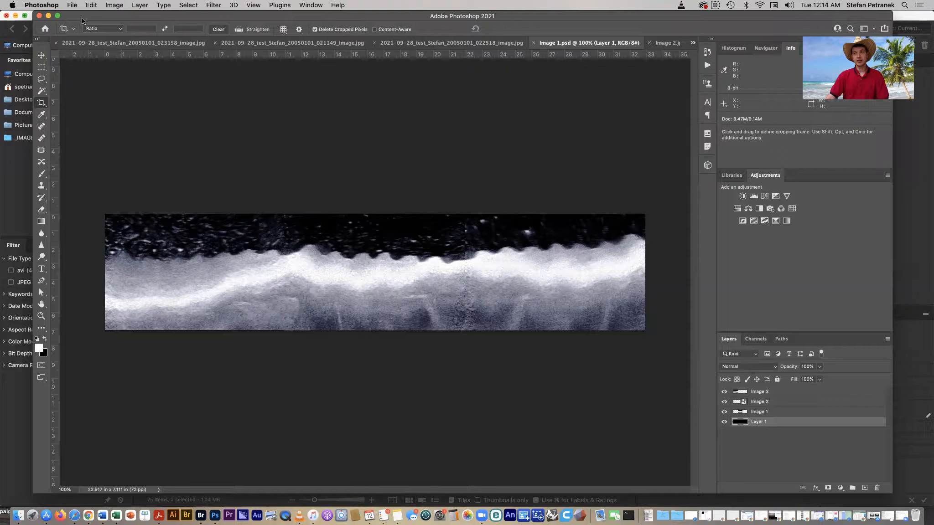
- Save a copy of the composite as Image 1 copy.jpg in JPEG format with quality 10 (Maximum)
{"action": "left_click", "coordinate": [75, 5]}
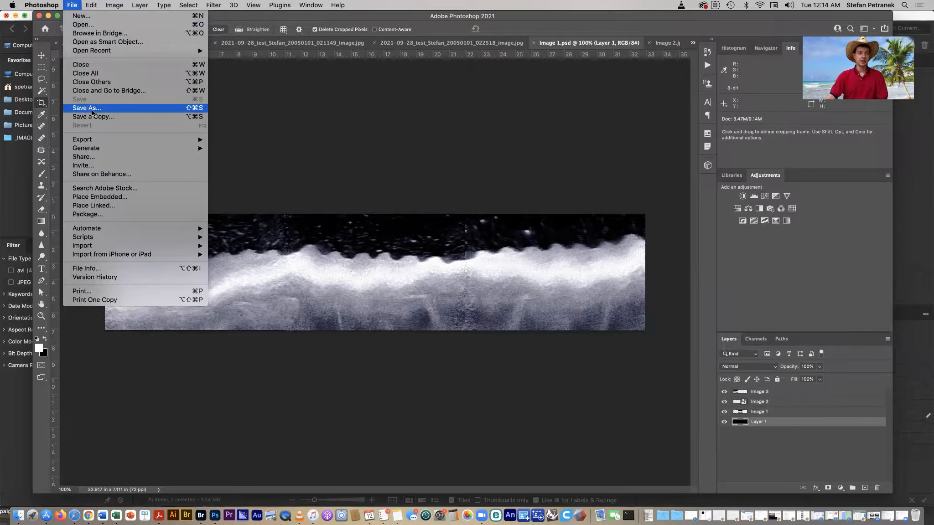
{"action": "left_click", "coordinate": [154, 118]}
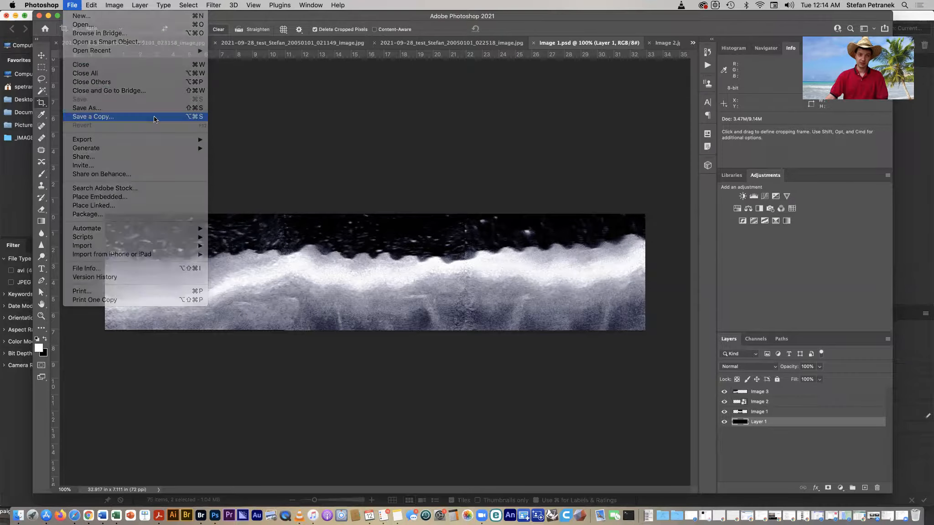
{"action": "left_click", "coordinate": [438, 404]}
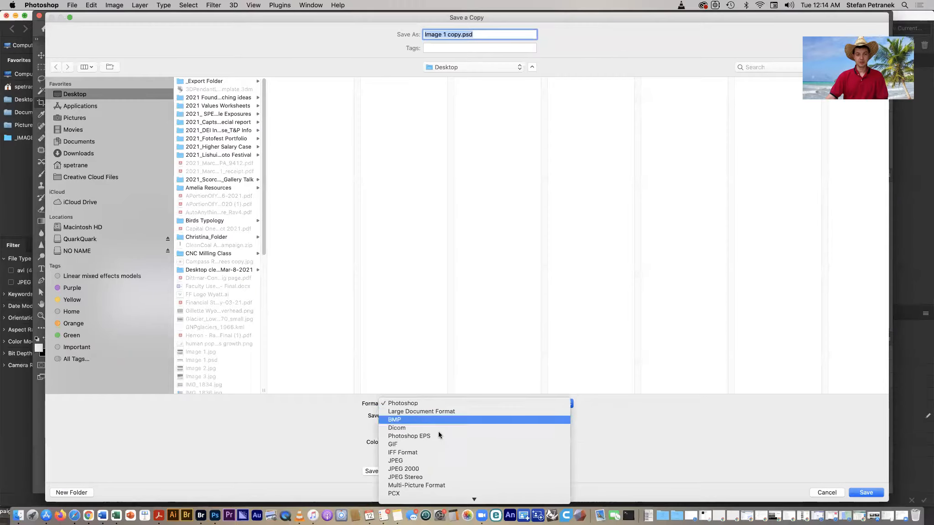
{"action": "left_click", "coordinate": [438, 461]}
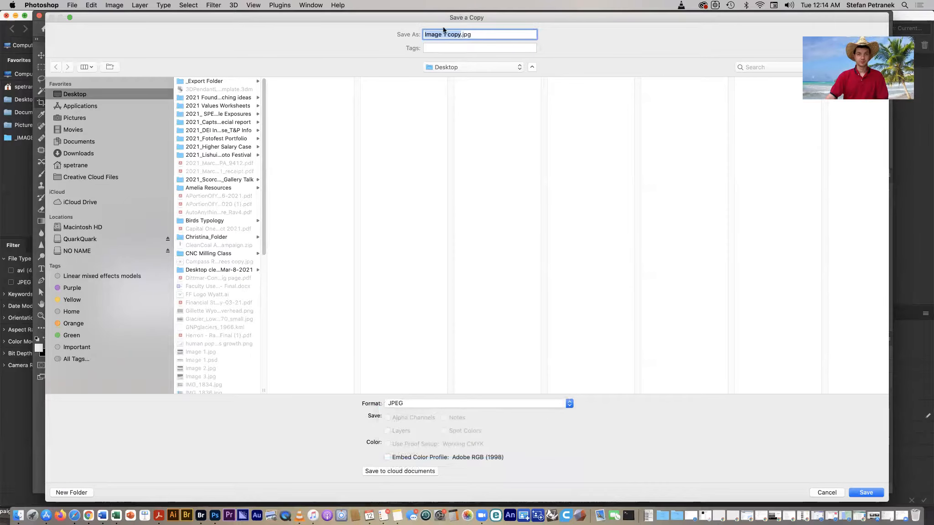
{"action": "left_click", "coordinate": [863, 495]}
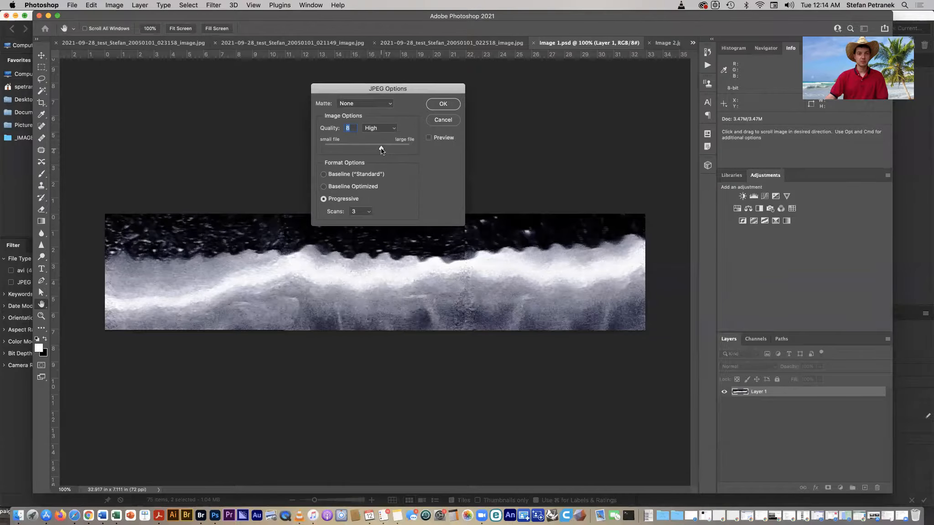
{"action": "left_click_drag", "start_coordinate": [381, 150], "coordinate": [394, 149]}
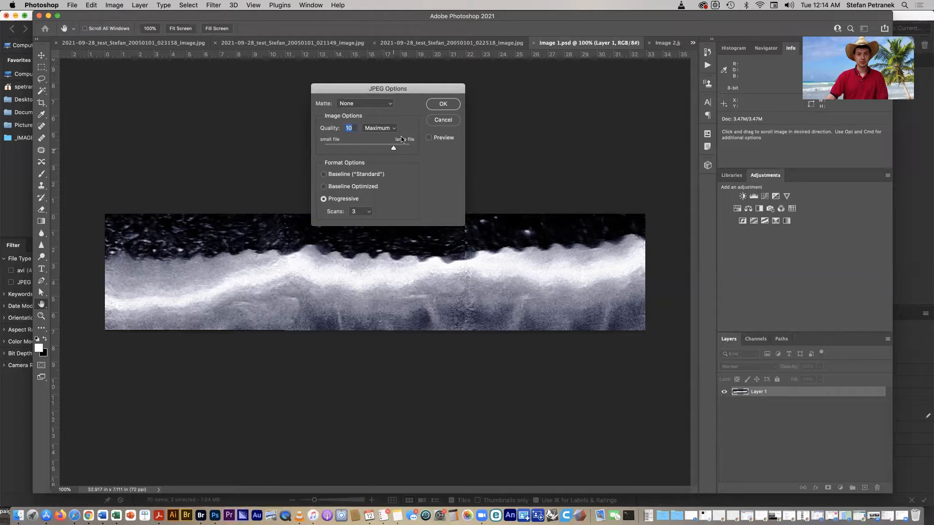
{"action": "left_click", "coordinate": [437, 106]}
{"action": "key", "text": "c"}
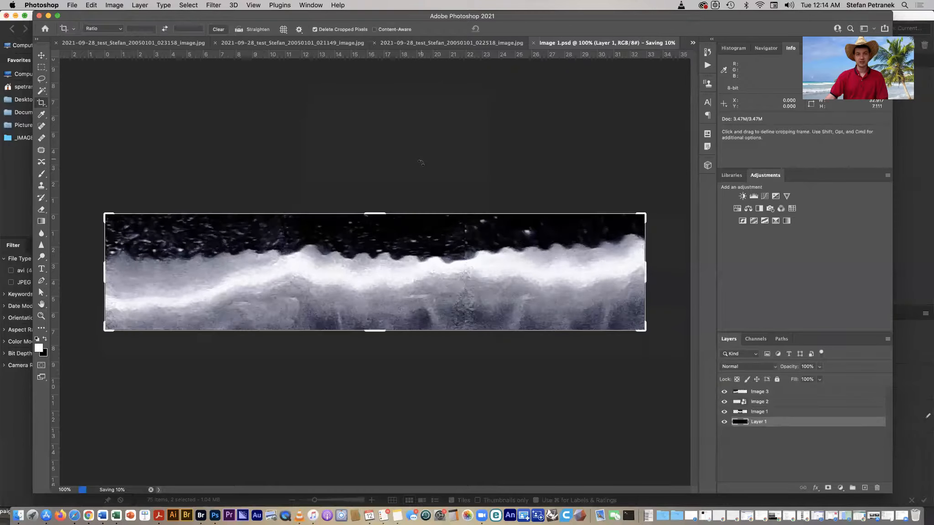